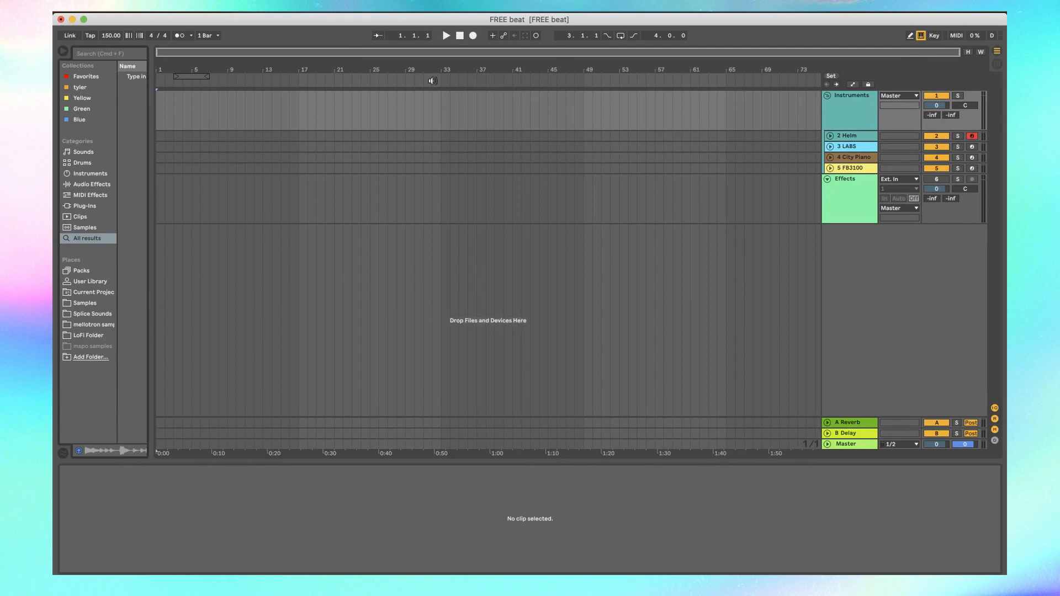
Unfold the Helm track, open its synth window and switch both oscillators to sine waves.
click(830, 135)
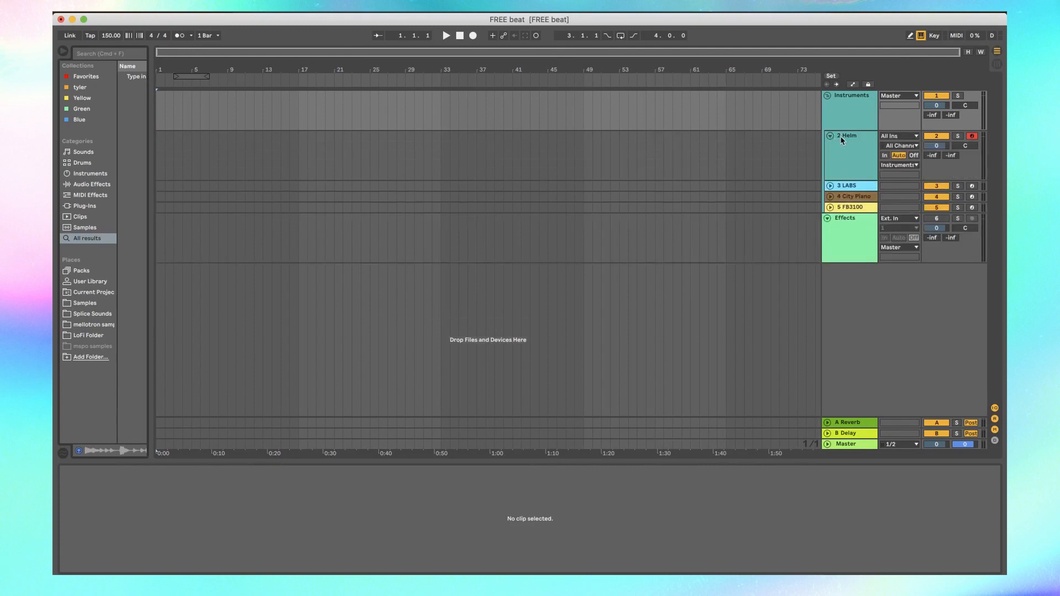
click(841, 139)
double_click(852, 143)
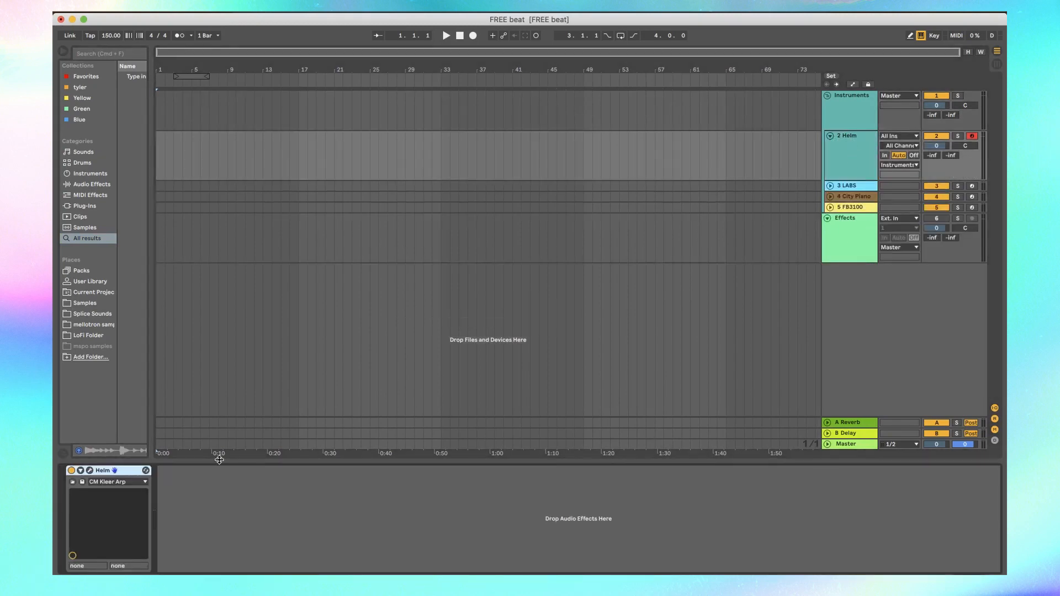
click(90, 470)
drag(364, 175, 456, 72)
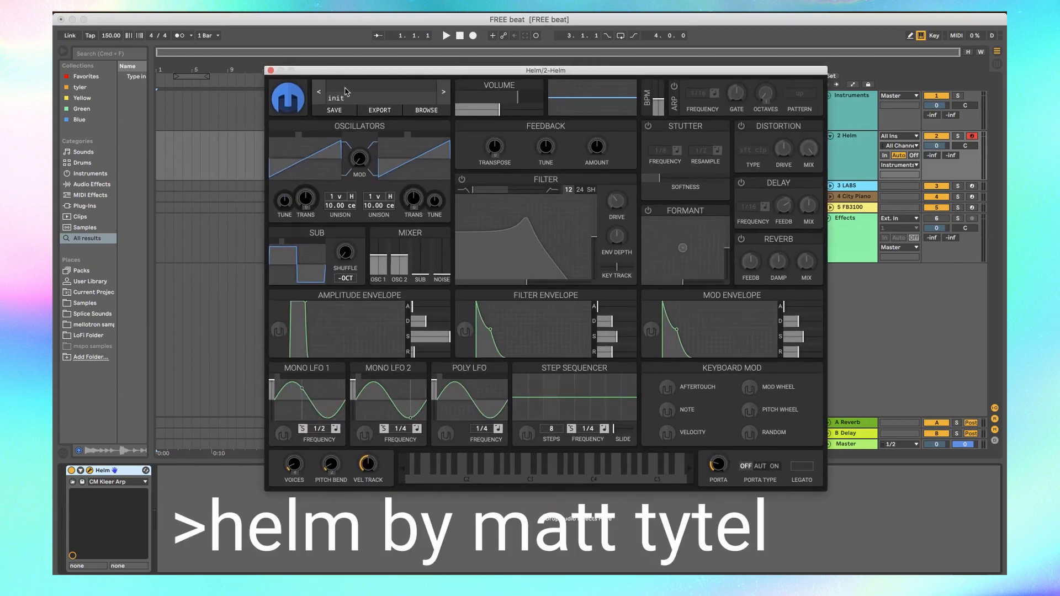
mouse_move(299, 135)
mouse_down()
mouse_move(325, 136)
mouse_move(272, 135)
mouse_up()
drag(402, 162, 381, 160)
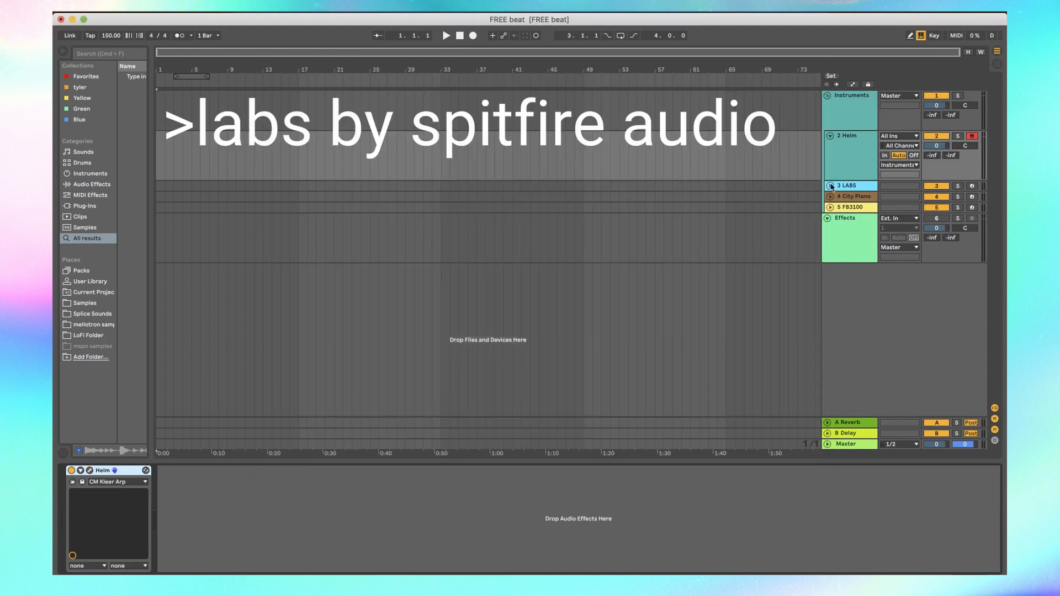
Open the LABS instrument and arm its track, and open the City Piano instrument from its track.
click(843, 187)
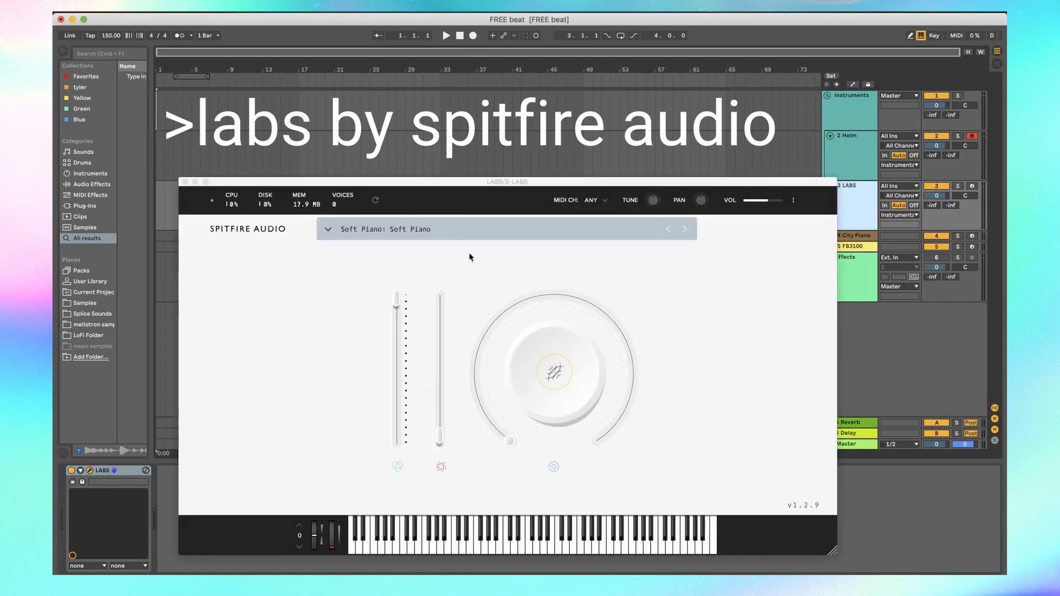
click(972, 187)
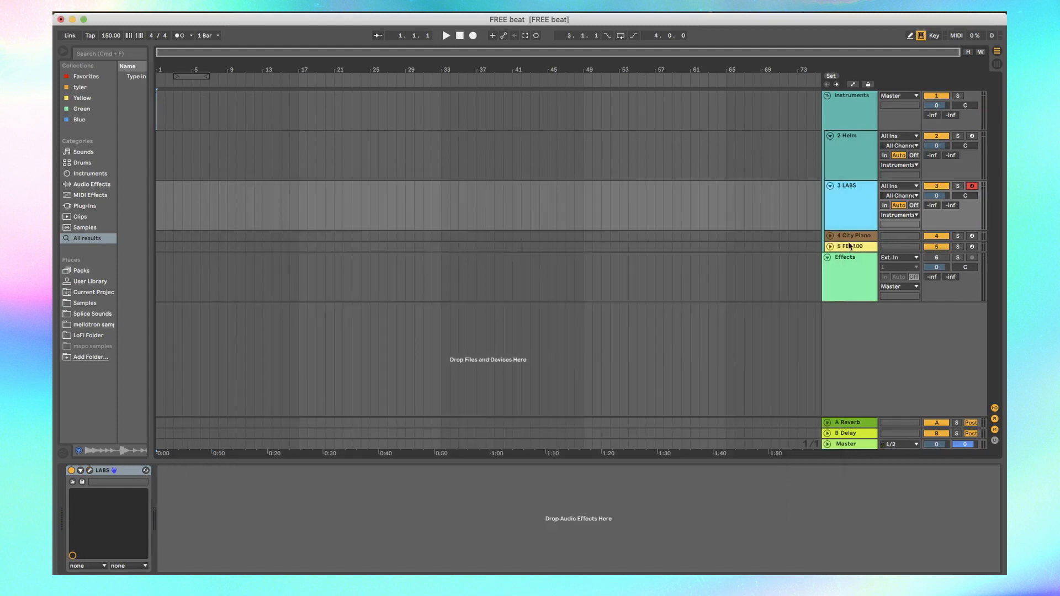
click(846, 236)
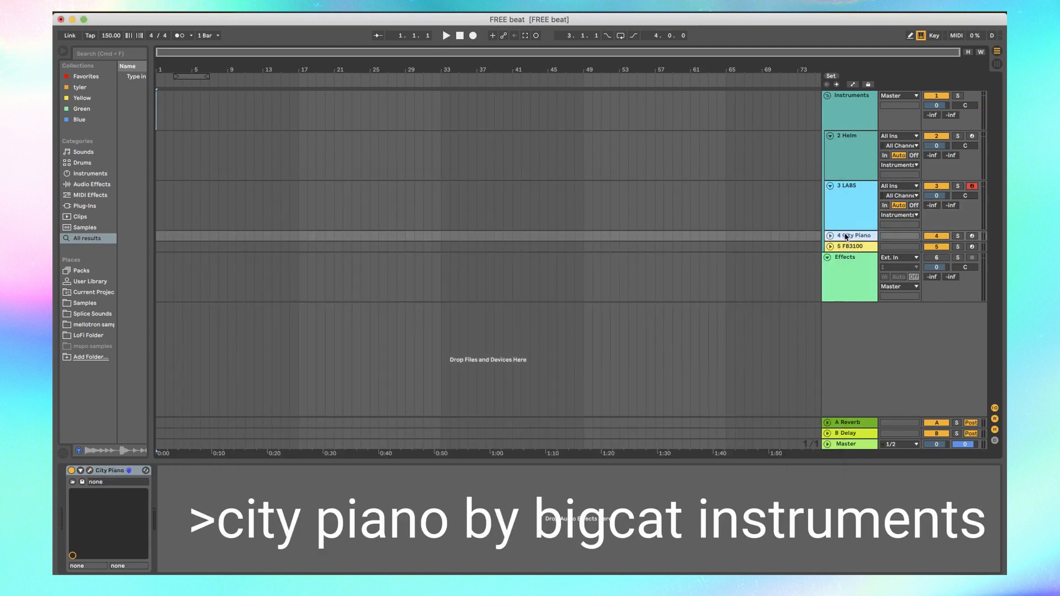
click(89, 471)
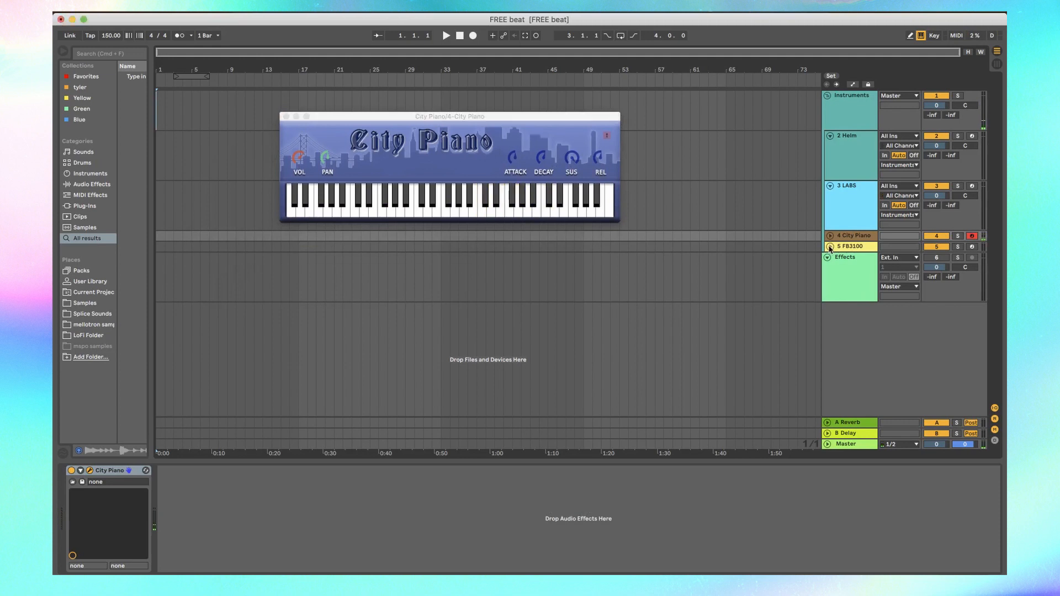
Unfold and arm the FB3100 track and open its synth window.
click(829, 247)
click(842, 250)
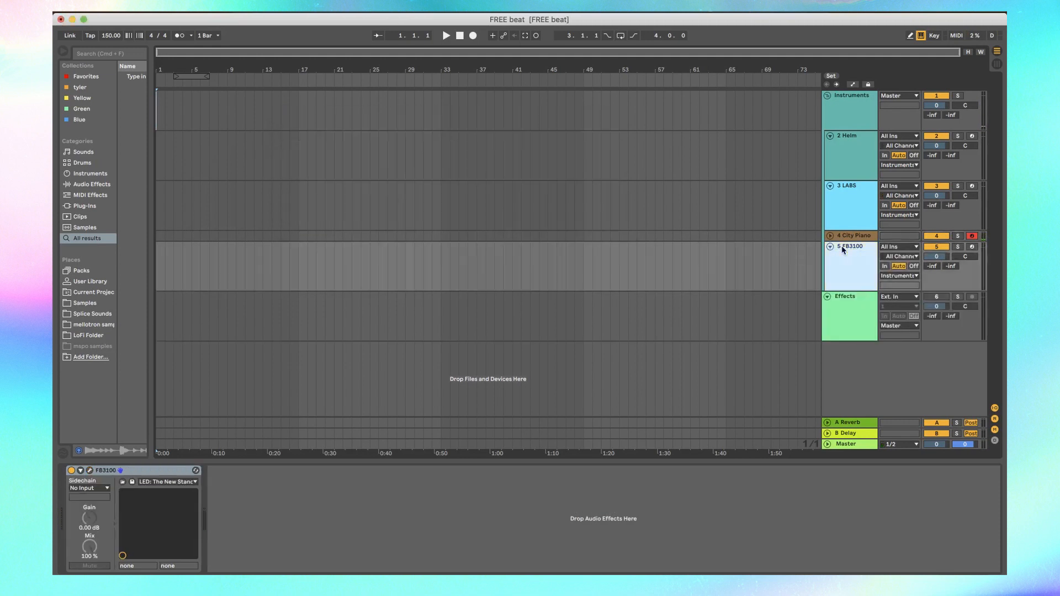
click(972, 248)
click(89, 471)
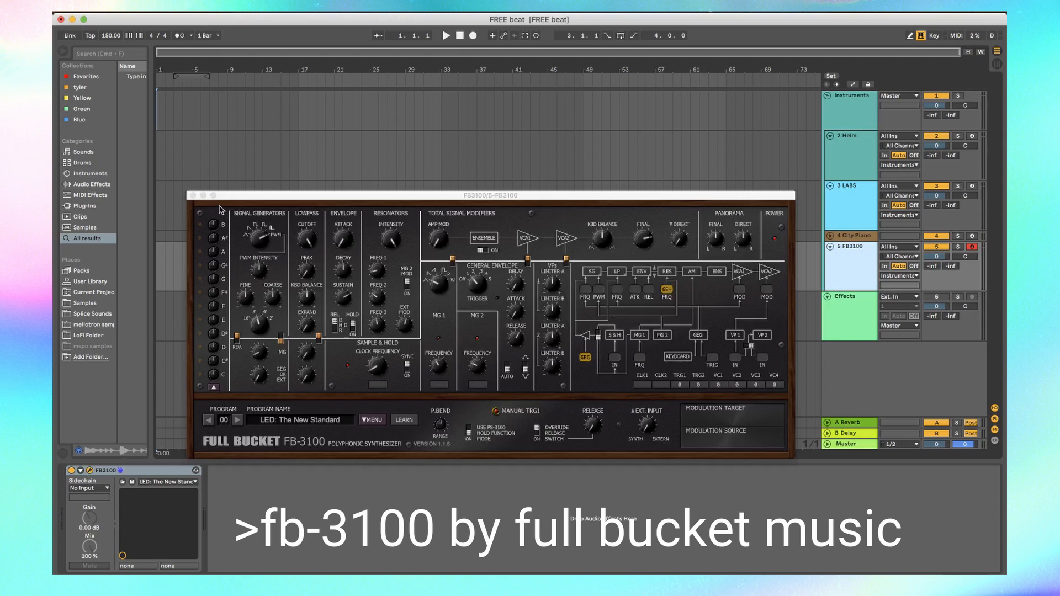
drag(242, 196, 241, 157)
Advance the FB3100 to program 03, BAS: Classic Rezo Bass, and check the available program commands.
click(238, 381)
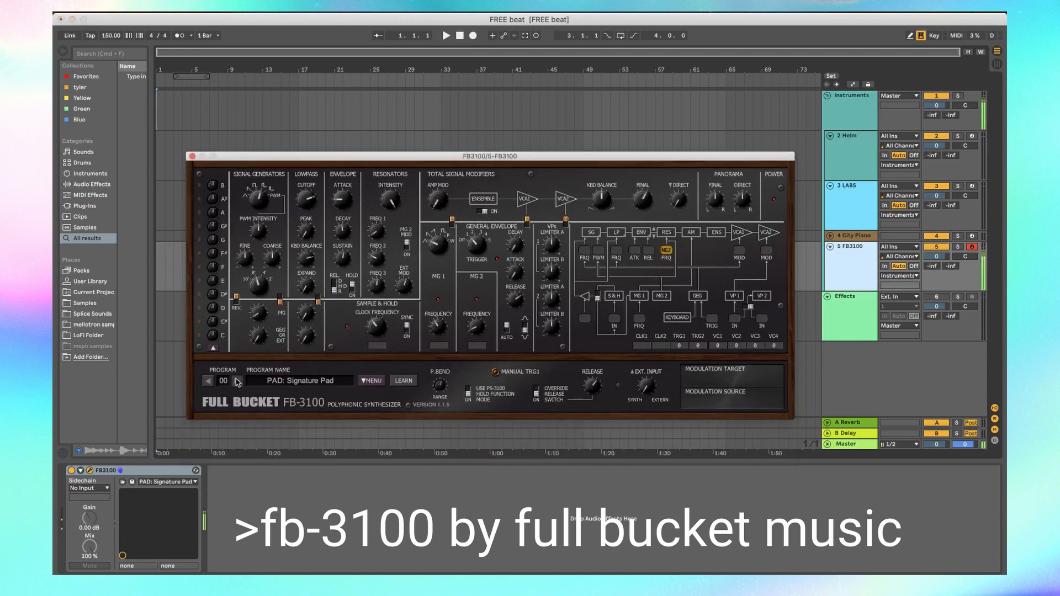
click(237, 381)
click(237, 381)
click(237, 381)
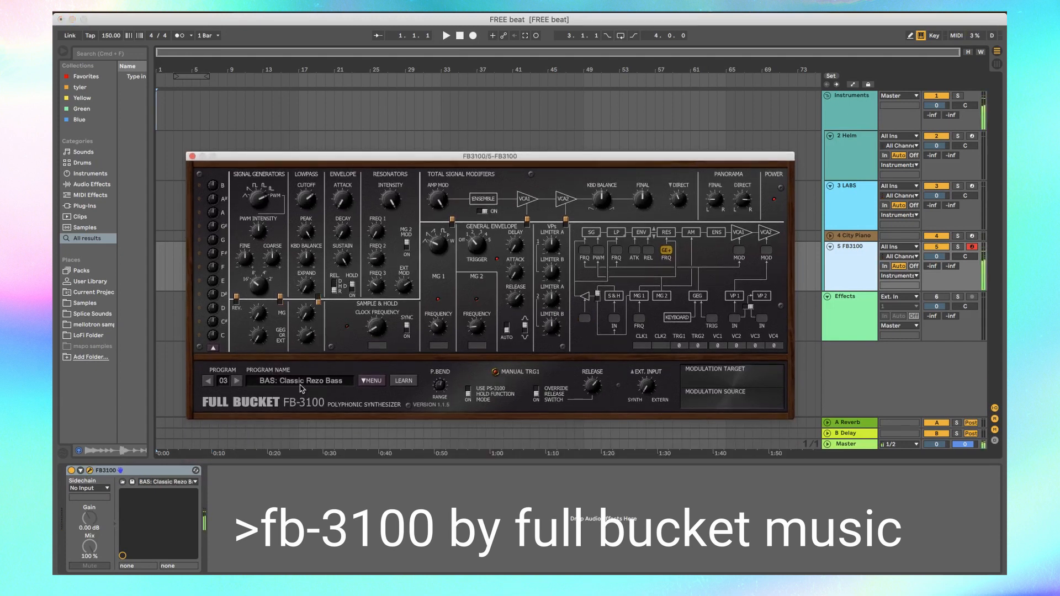
click(372, 380)
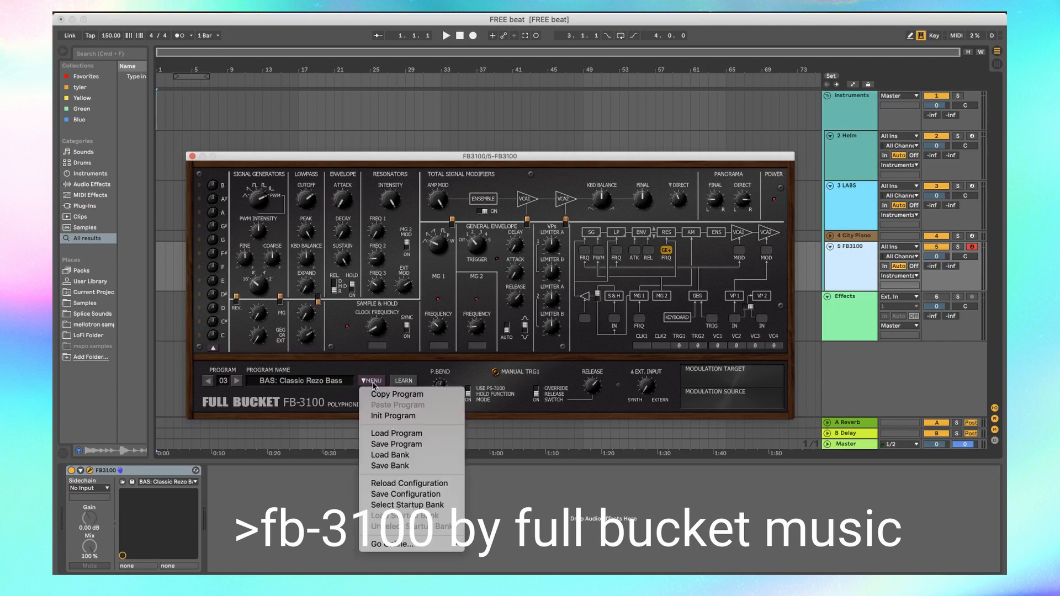
click(371, 380)
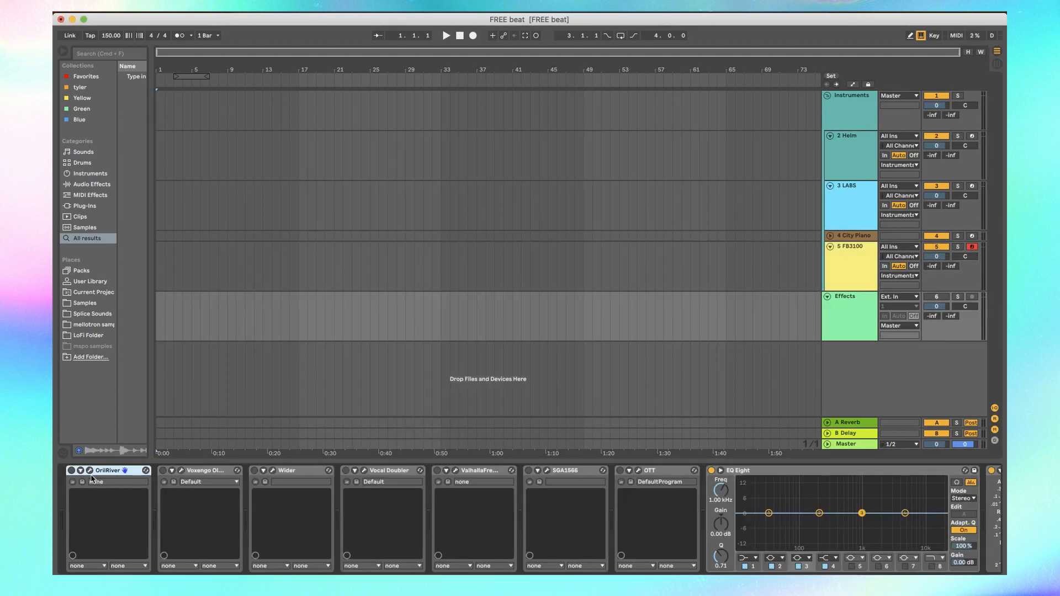
Look through the OrilRiver, OldSkoolVerb, Wider and Vocal Doubler plug-ins on the Effects track.
click(92, 471)
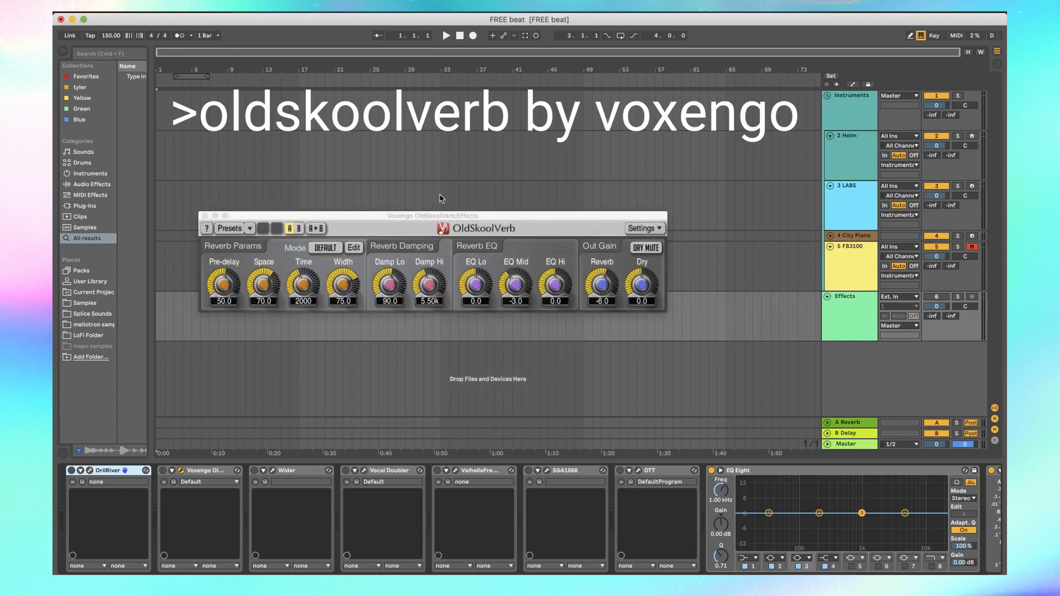
click(205, 216)
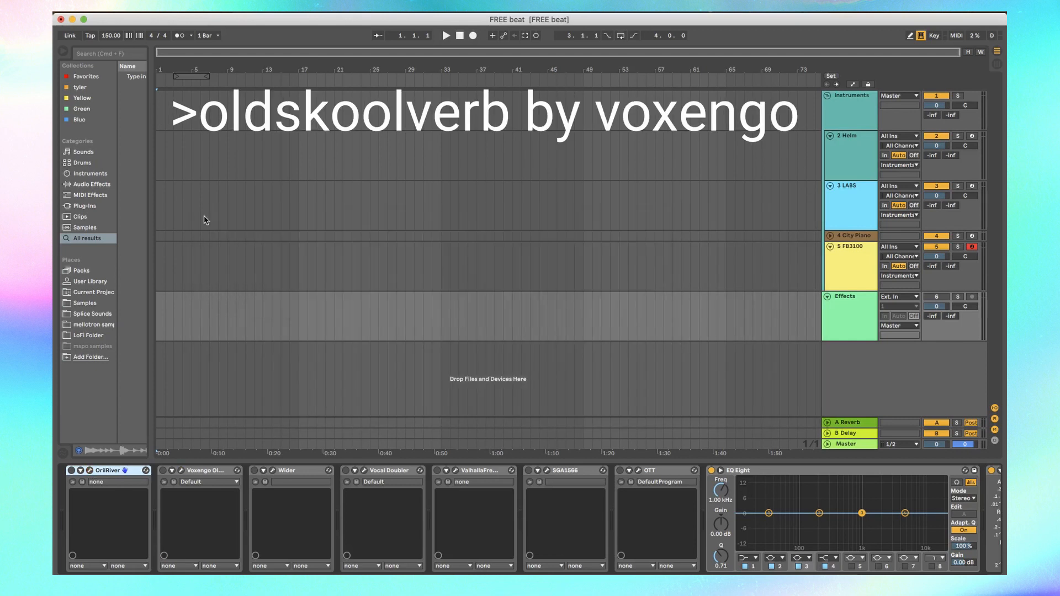
click(274, 471)
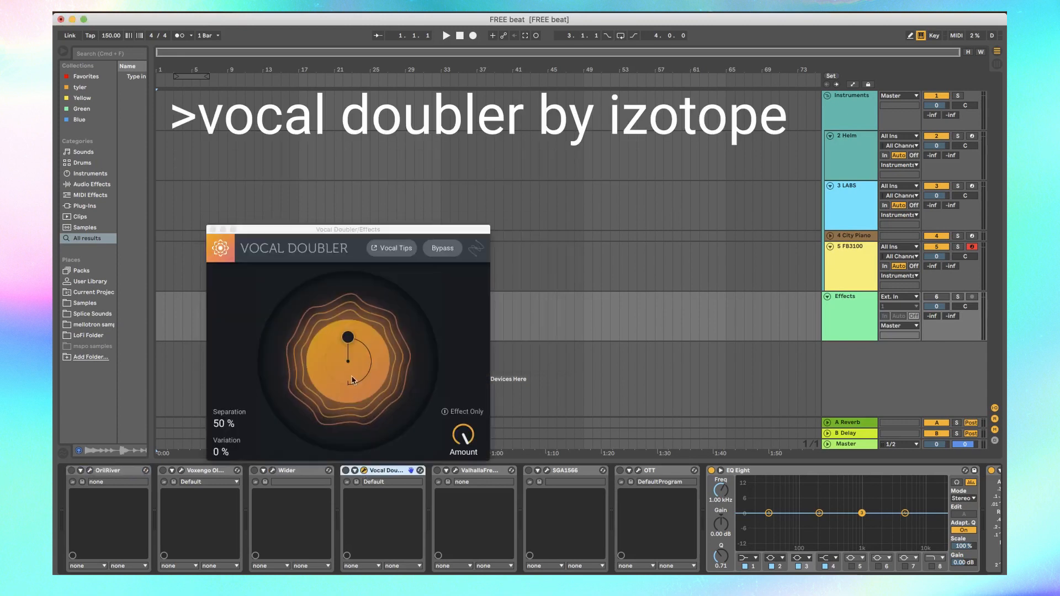
drag(351, 360, 378, 380)
Examine the ValhallaFreqEcho and SGA1566 plug-ins on the Effects track.
click(456, 471)
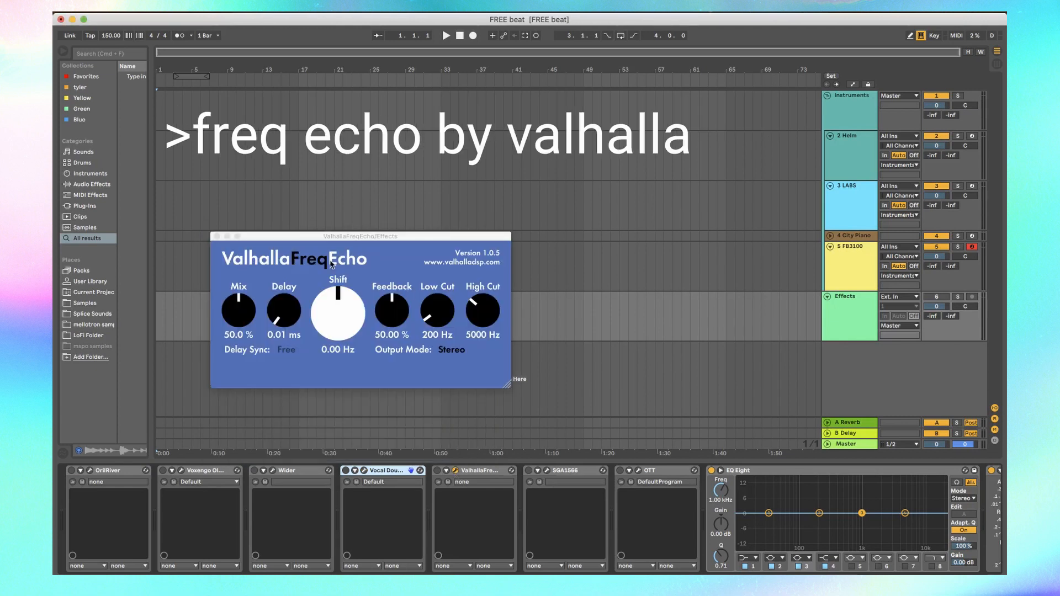
drag(371, 237, 489, 162)
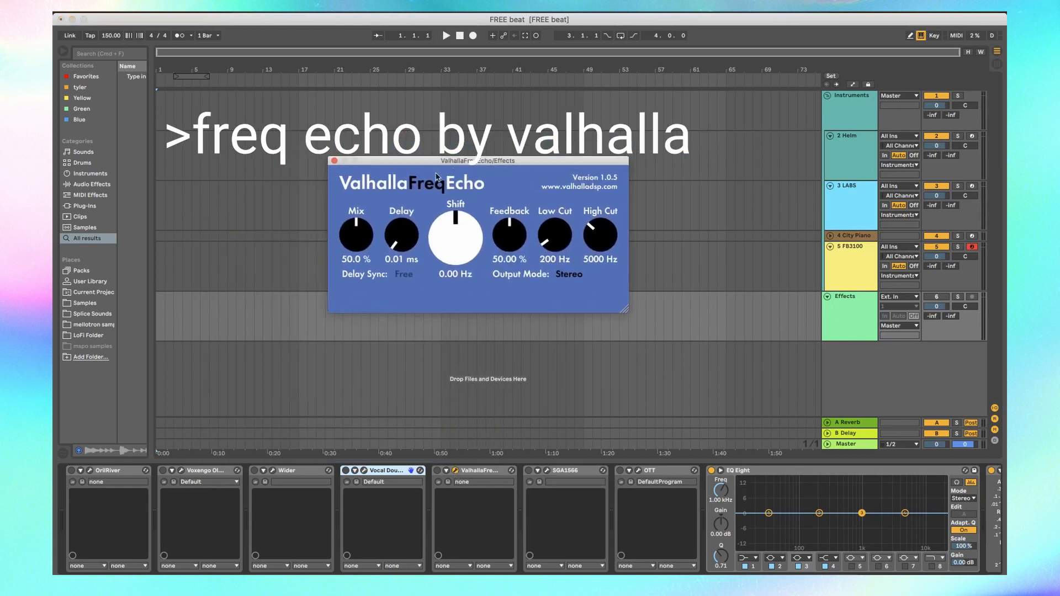
click(334, 161)
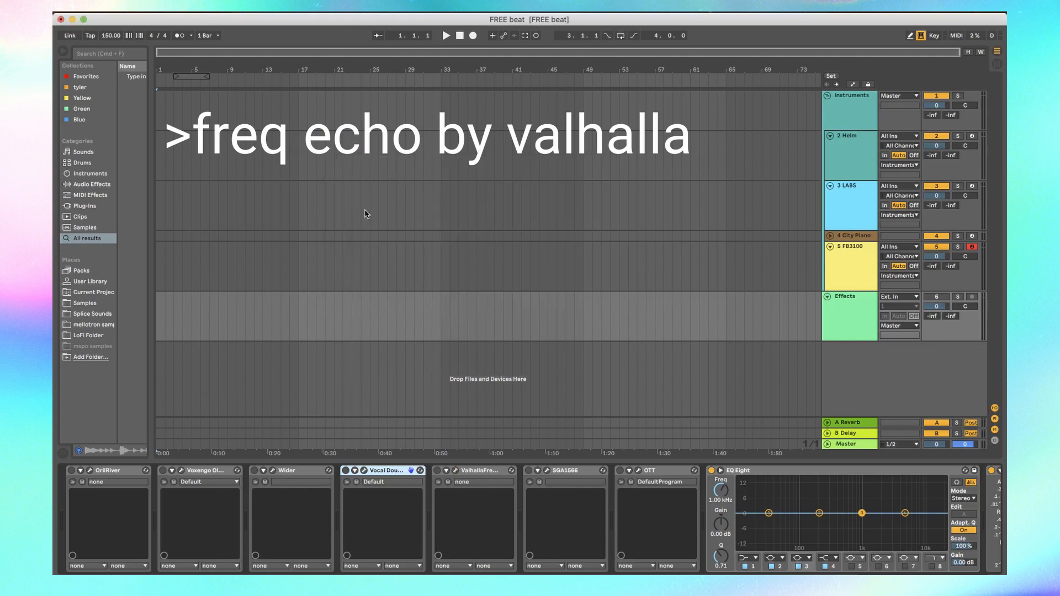
click(547, 470)
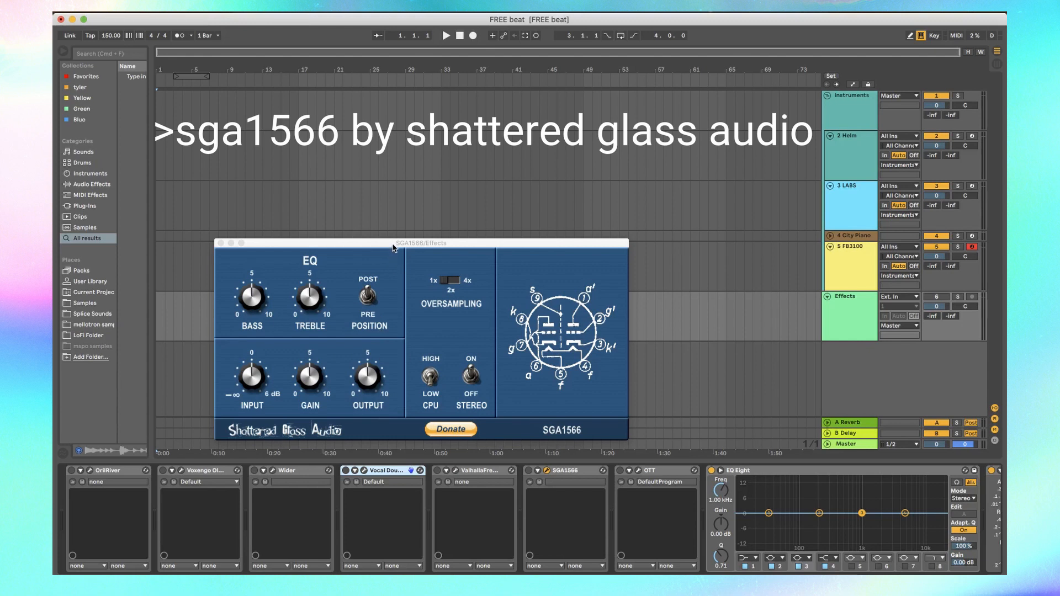
drag(393, 244, 427, 198)
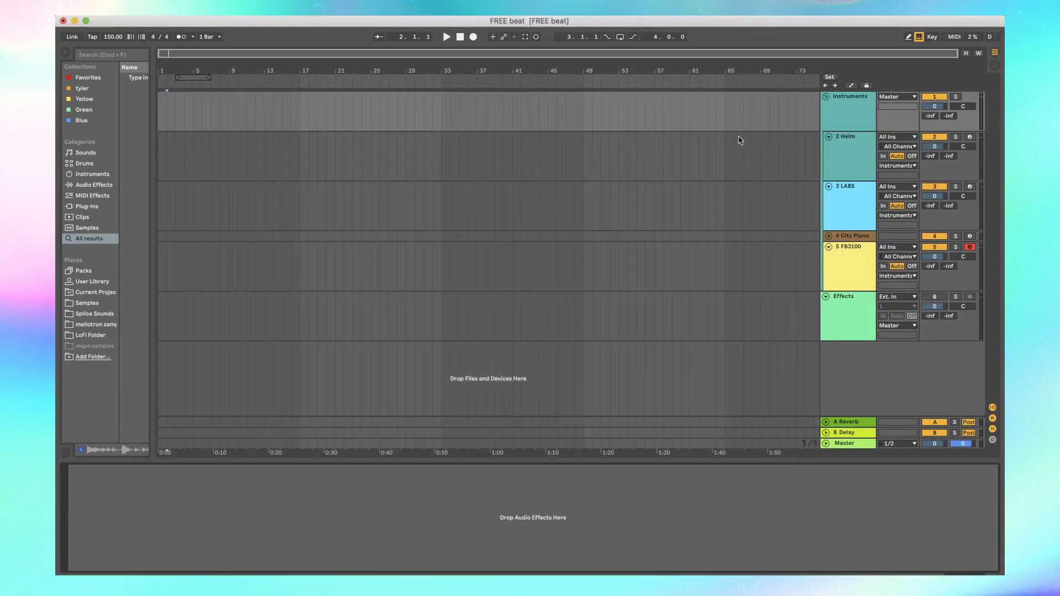
Select the Helm track and reopen its synth window.
click(860, 140)
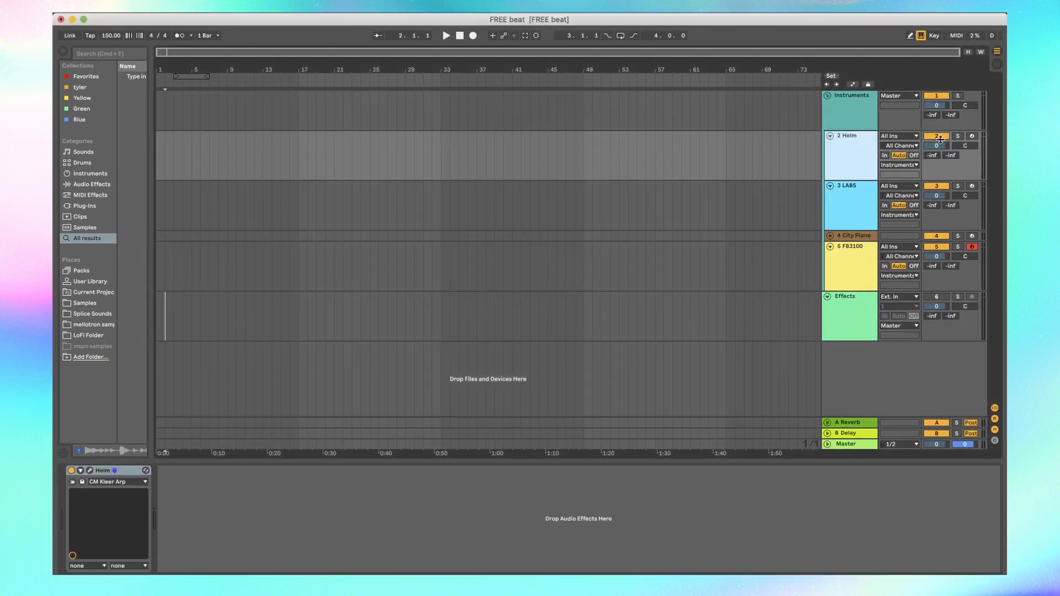
click(91, 470)
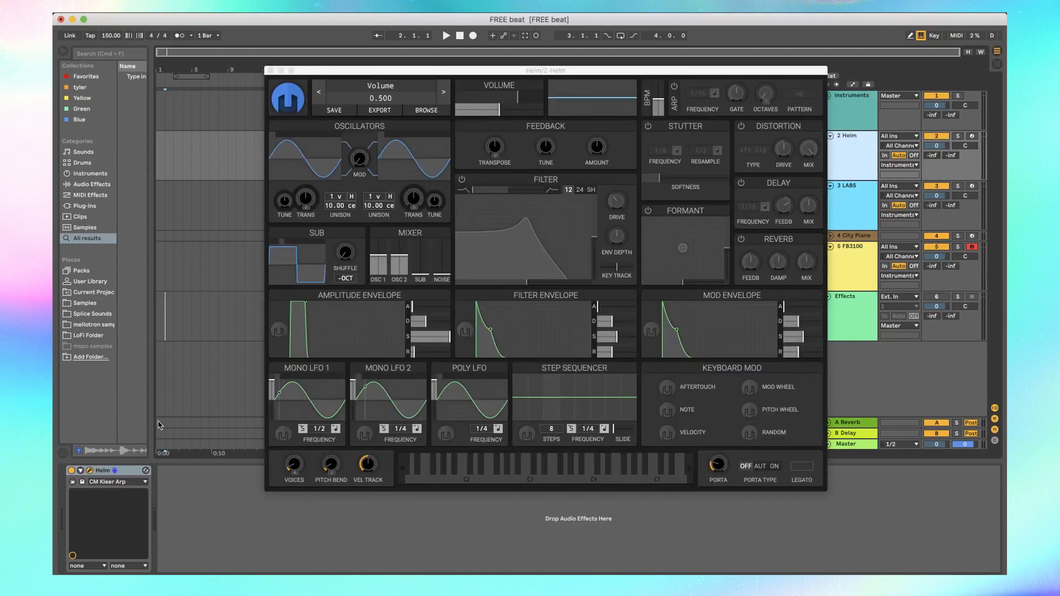
click(423, 89)
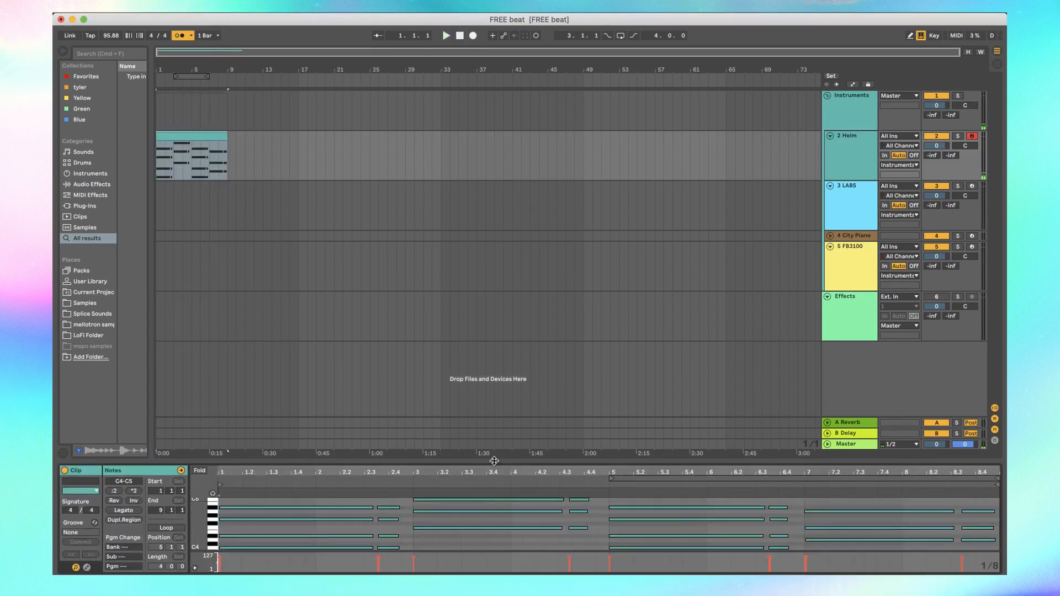
Enlarge the note editor of the Helm chord clip and set the project tempo to 96 BPM.
drag(496, 423, 546, 199)
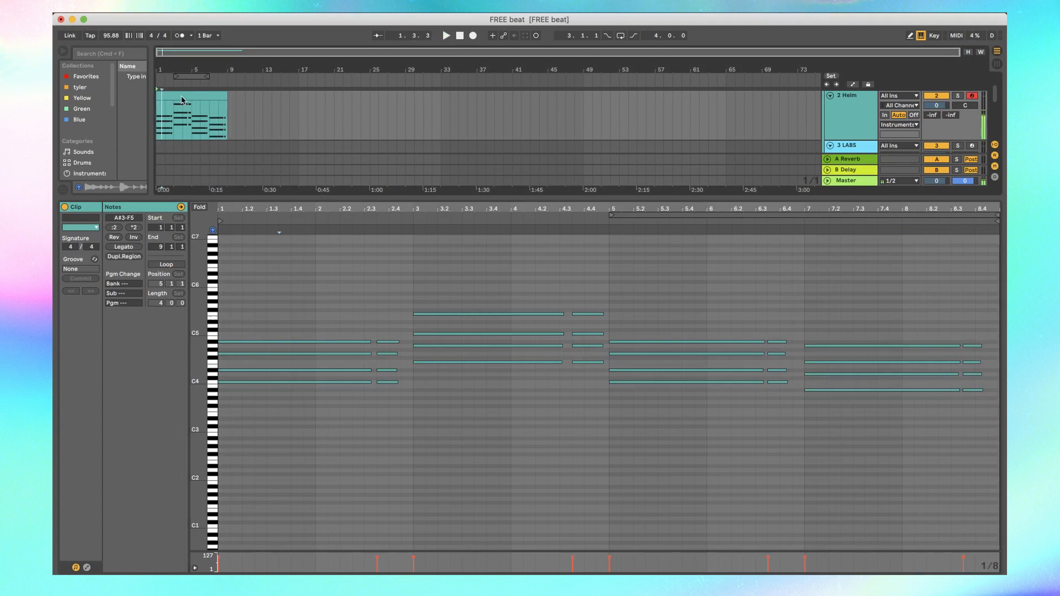
click(112, 36)
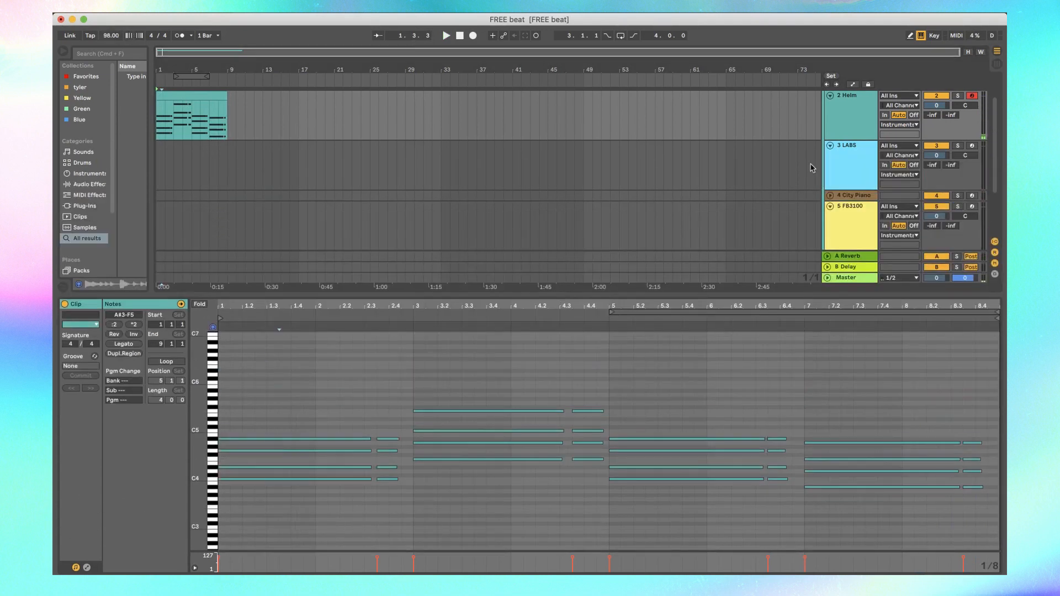
Reopen the FB3100 synth and arm its track for recording.
click(857, 221)
click(840, 259)
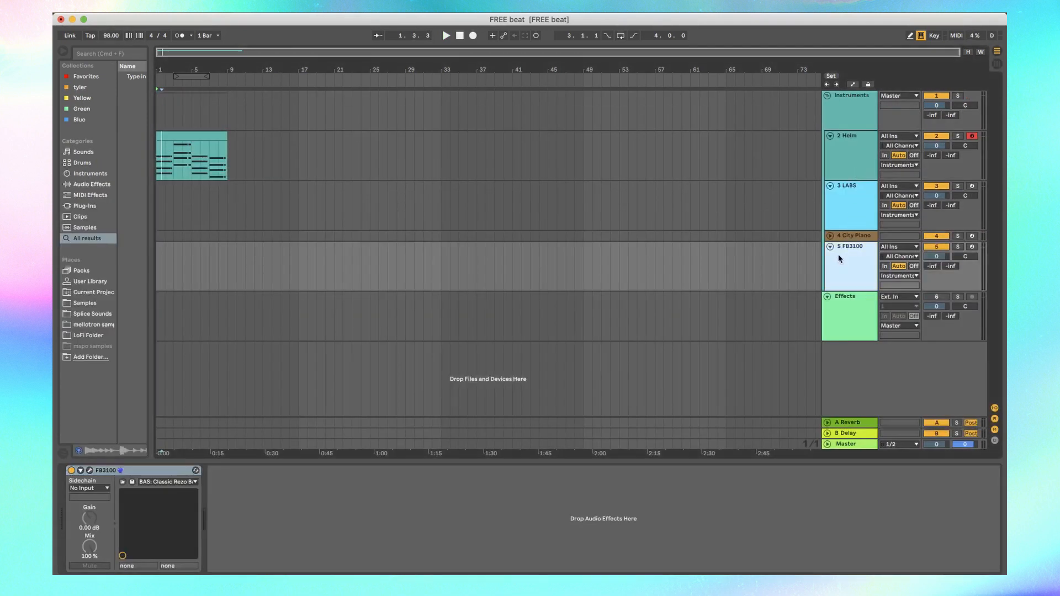
click(90, 471)
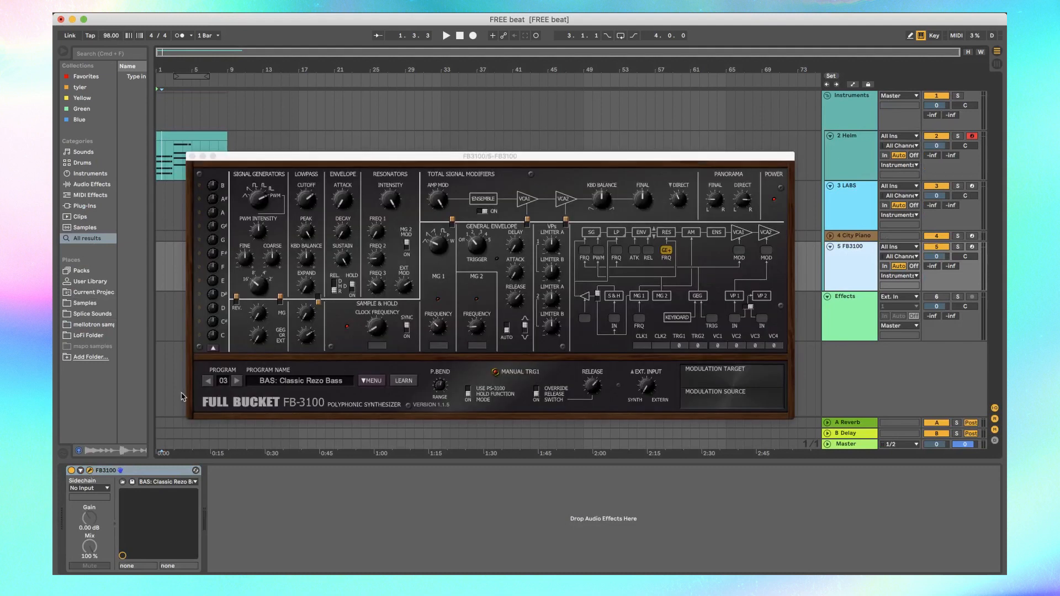
click(972, 247)
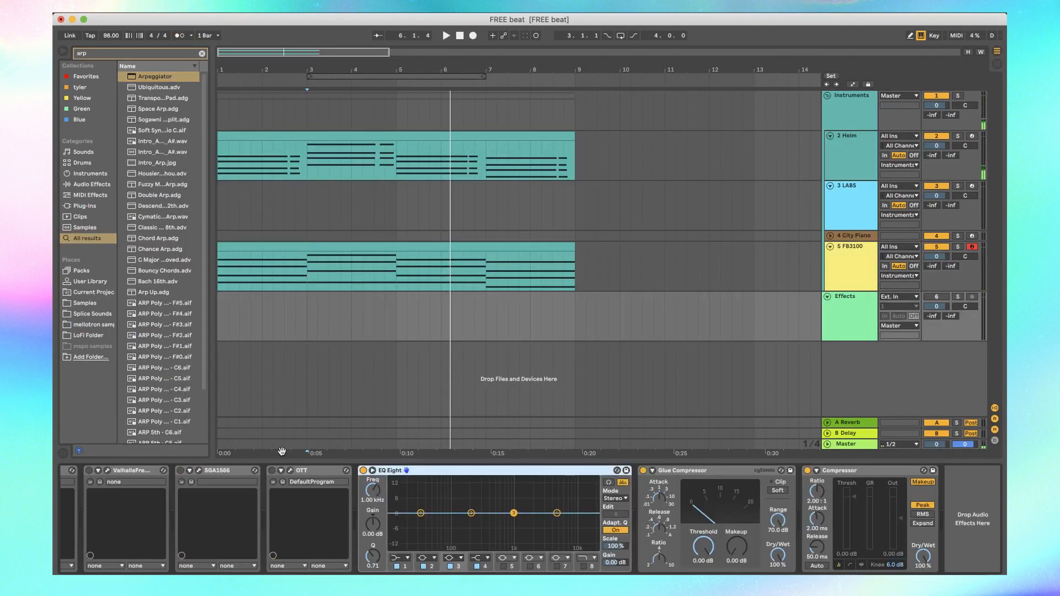
Add the ValhallaFreqEcho plug-in from the Effects track to the FB3100 track and set its delay to 7.48 ms.
scroll(220, 505, left, 5)
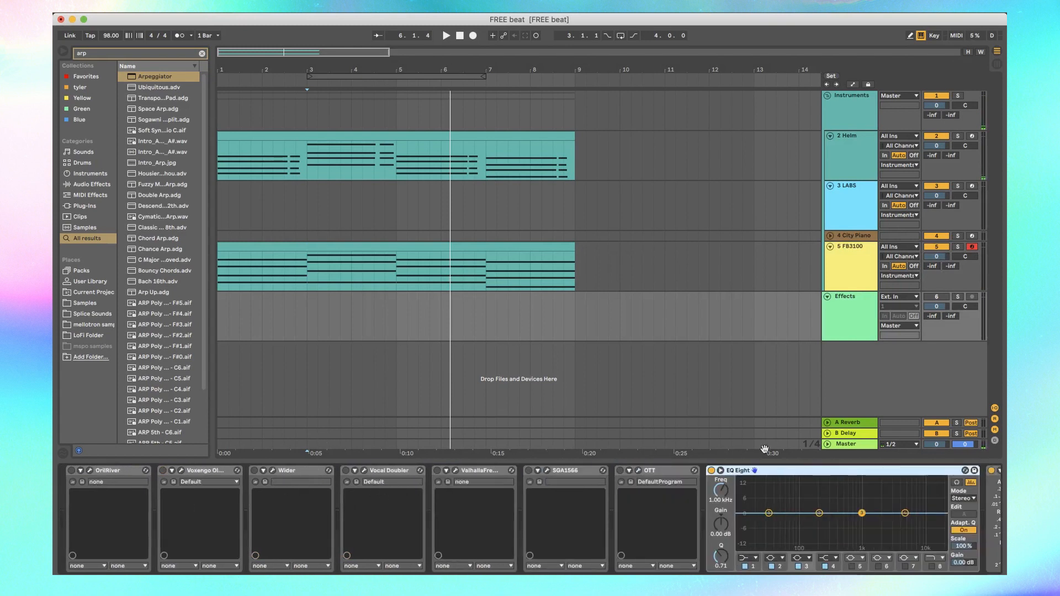
click(640, 279)
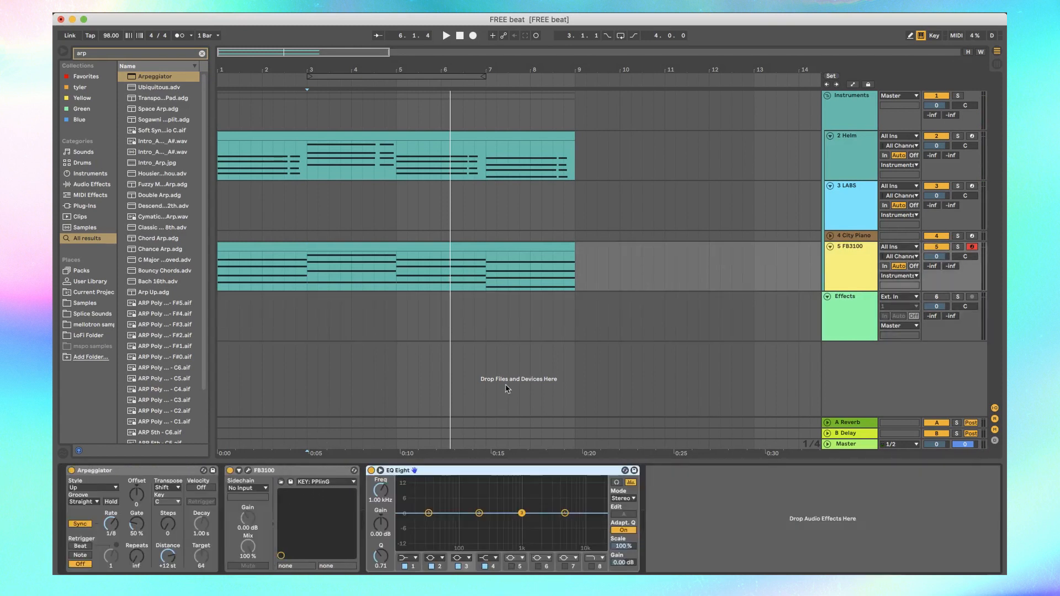
click(859, 317)
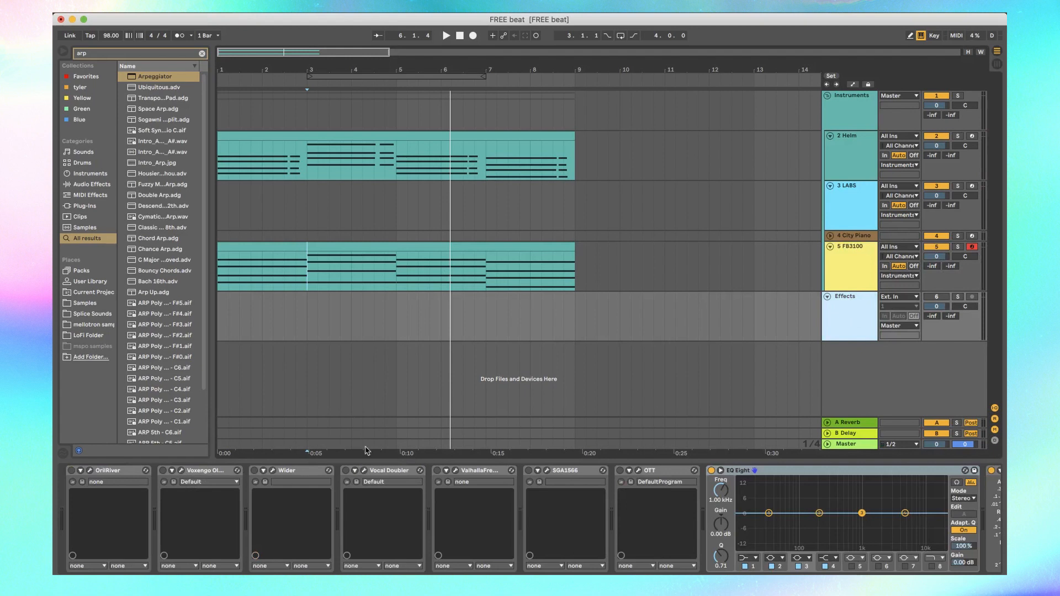
drag(476, 471, 506, 281)
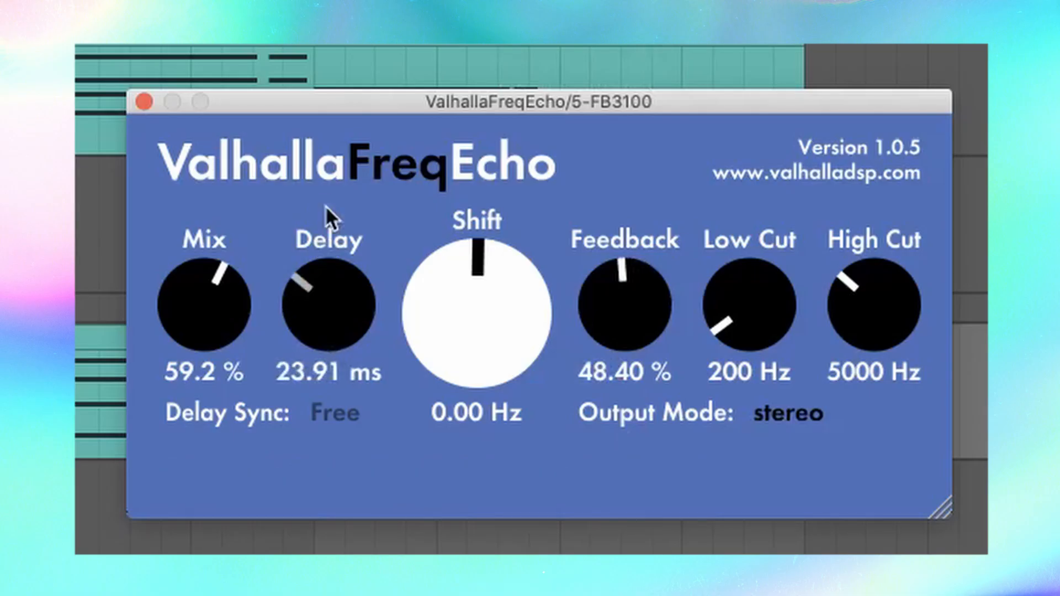
drag(326, 205, 326, 243)
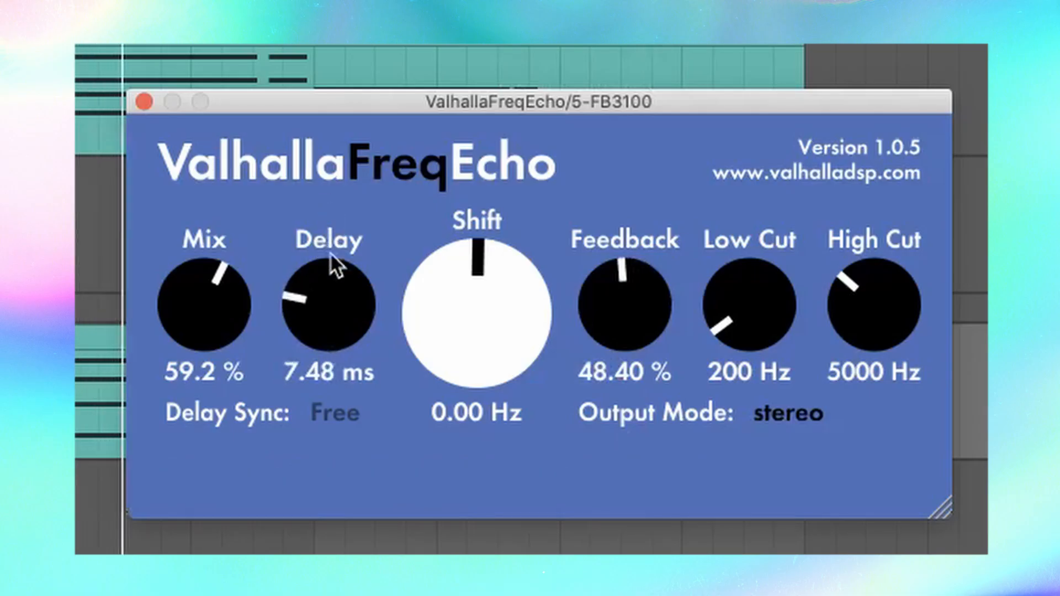
Sync the ValhallaFreqEcho delay to dotted 1/8, set the shift to -7.50 Hz and mix to 32.4 %, and start playback.
click(323, 419)
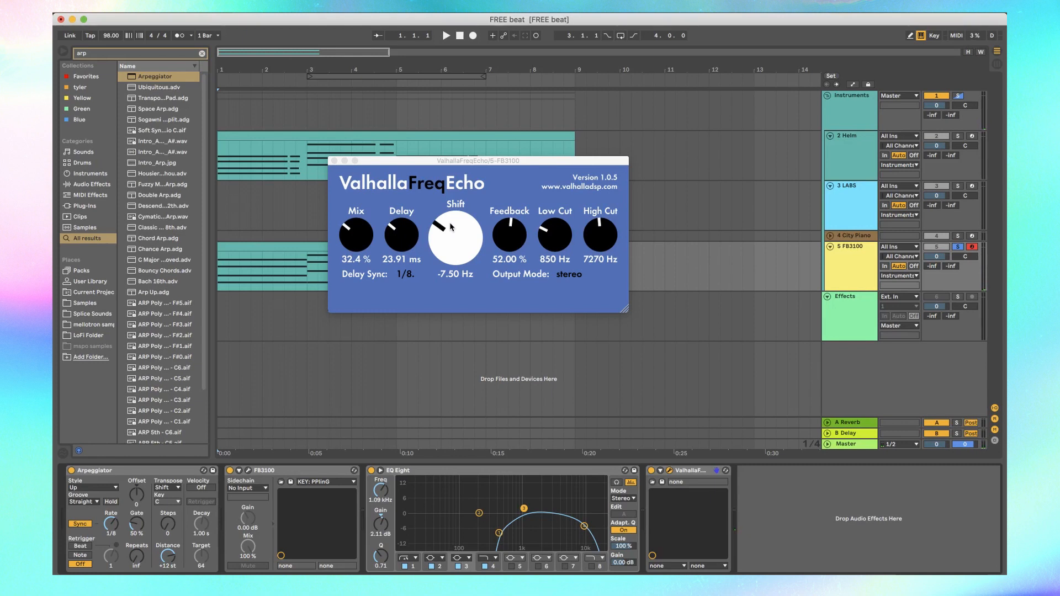
key(space)
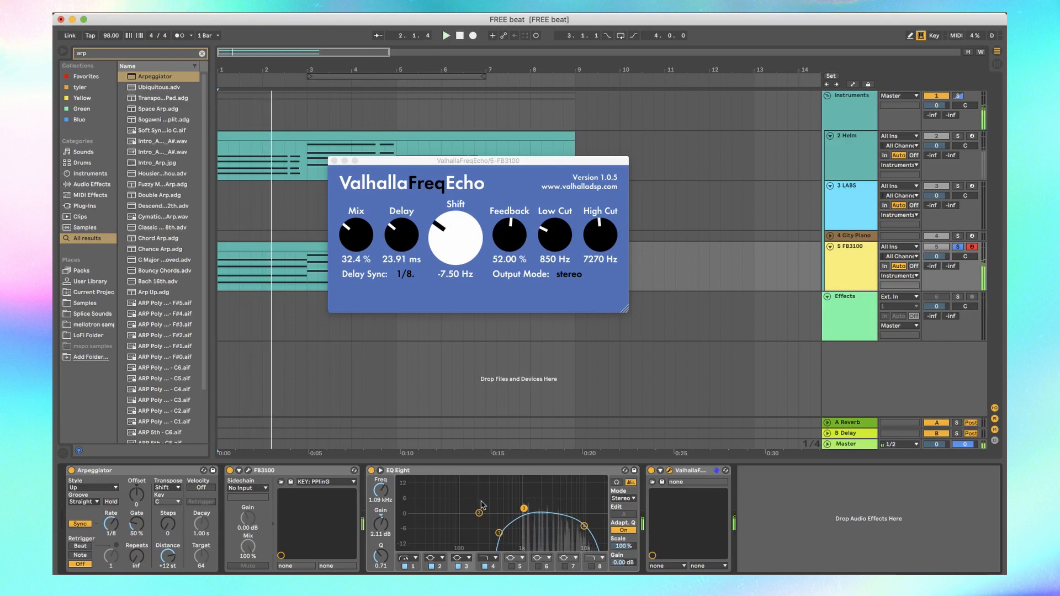
Add OrilRiver from the Effects track to the FB3100 track, load a reverb preset, lower the reverb level, and close the plug-in windows.
click(801, 318)
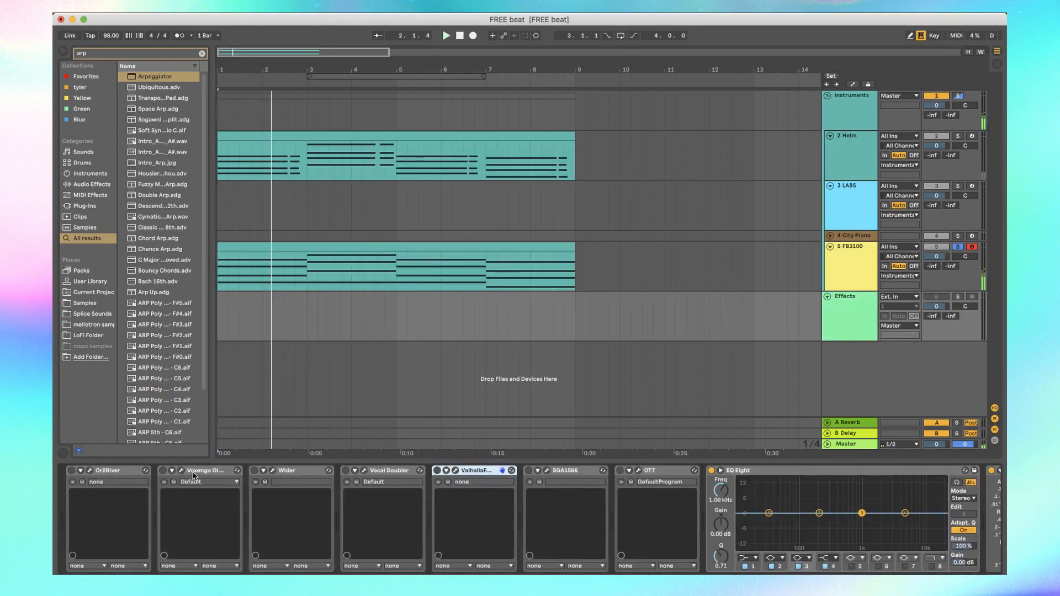
drag(130, 474, 438, 269)
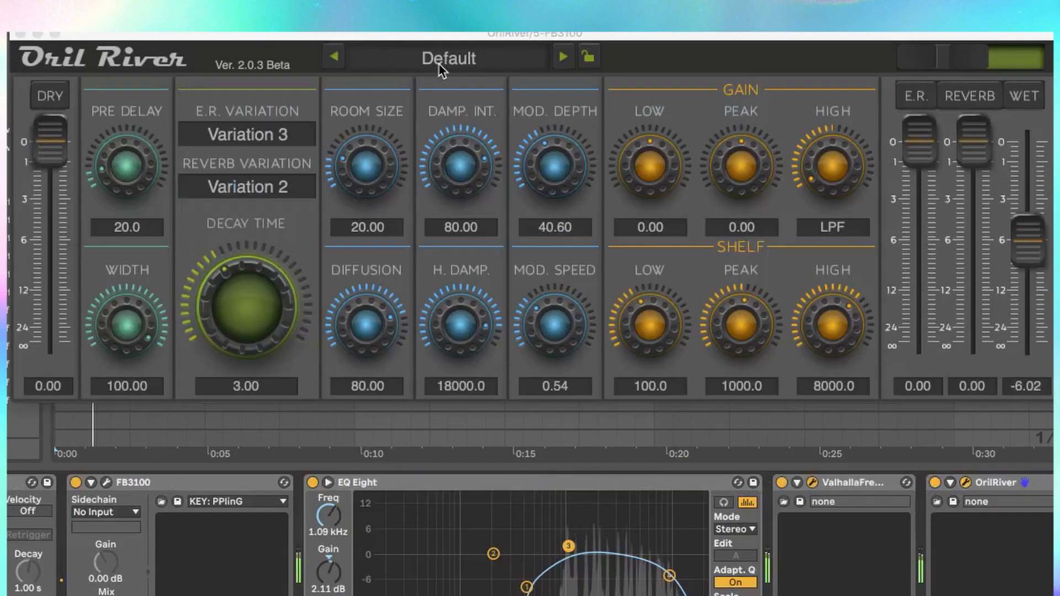
click(446, 218)
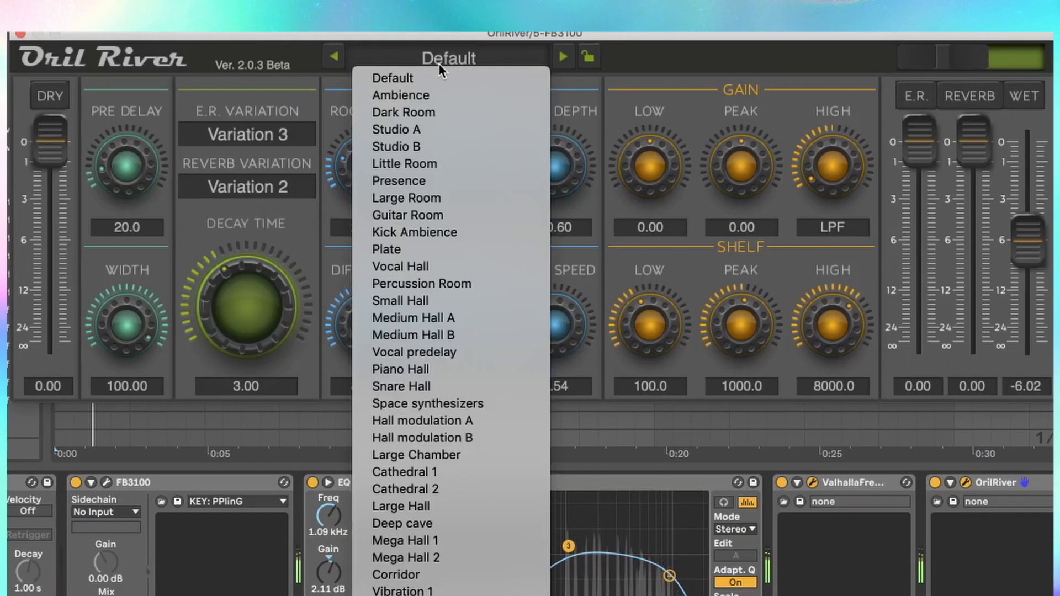
click(419, 251)
drag(967, 165, 972, 203)
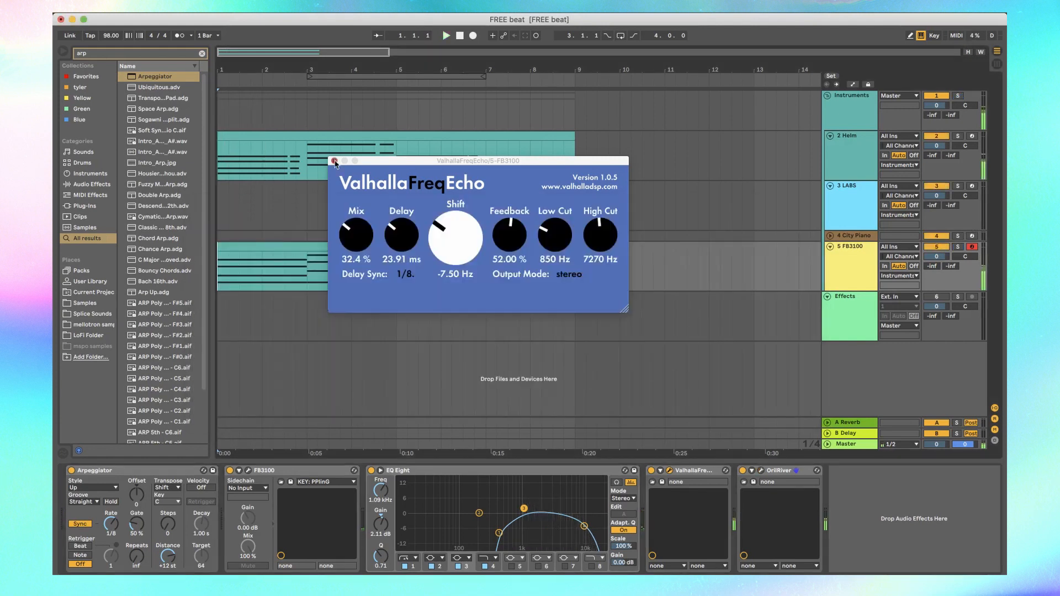
click(335, 161)
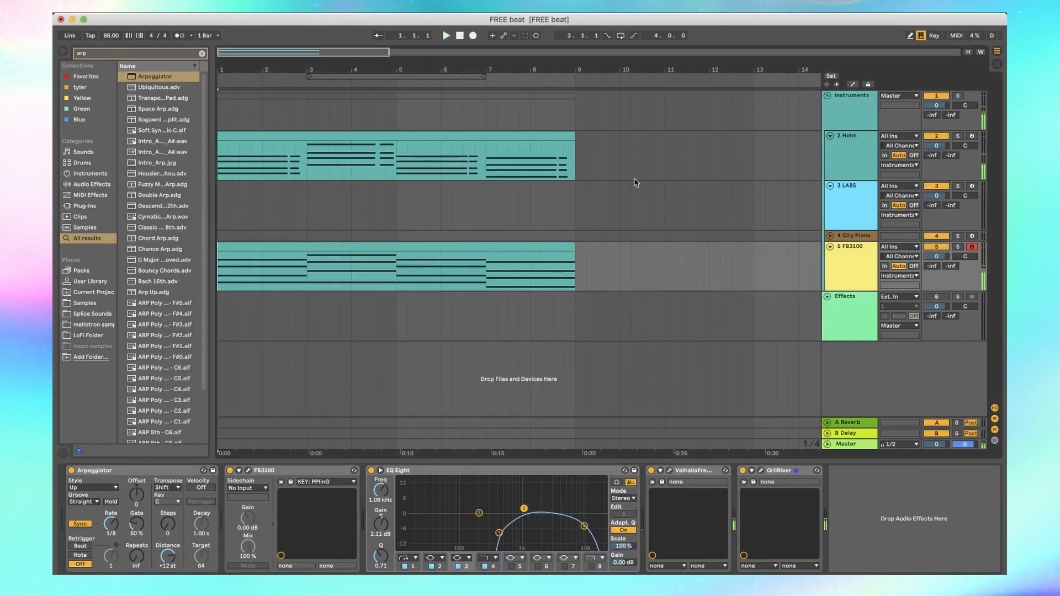
Duplicate the Helm track and open the synth window for the new Helm track.
click(852, 158)
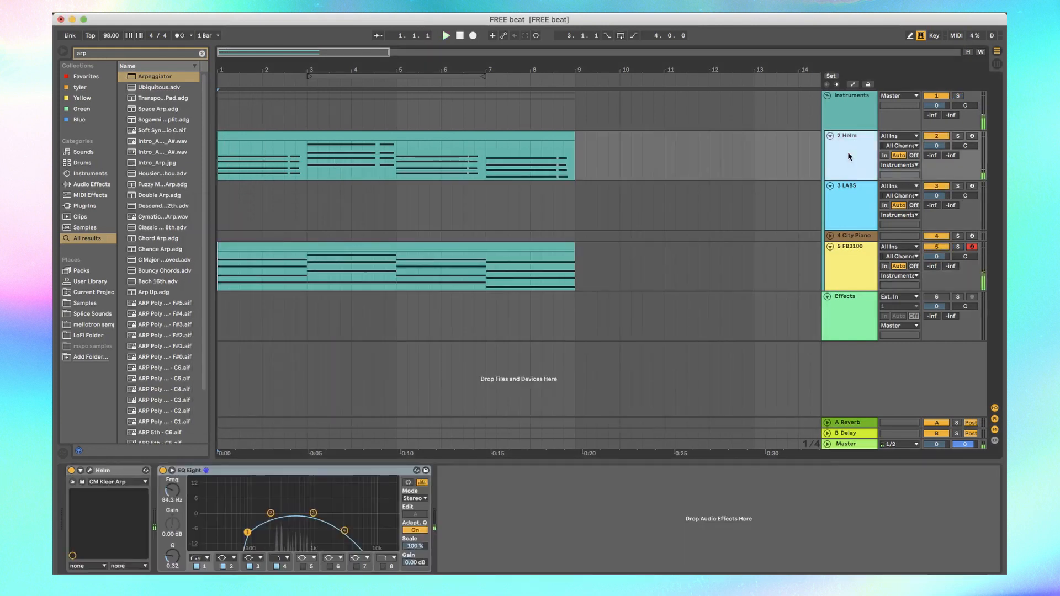
key(super+d)
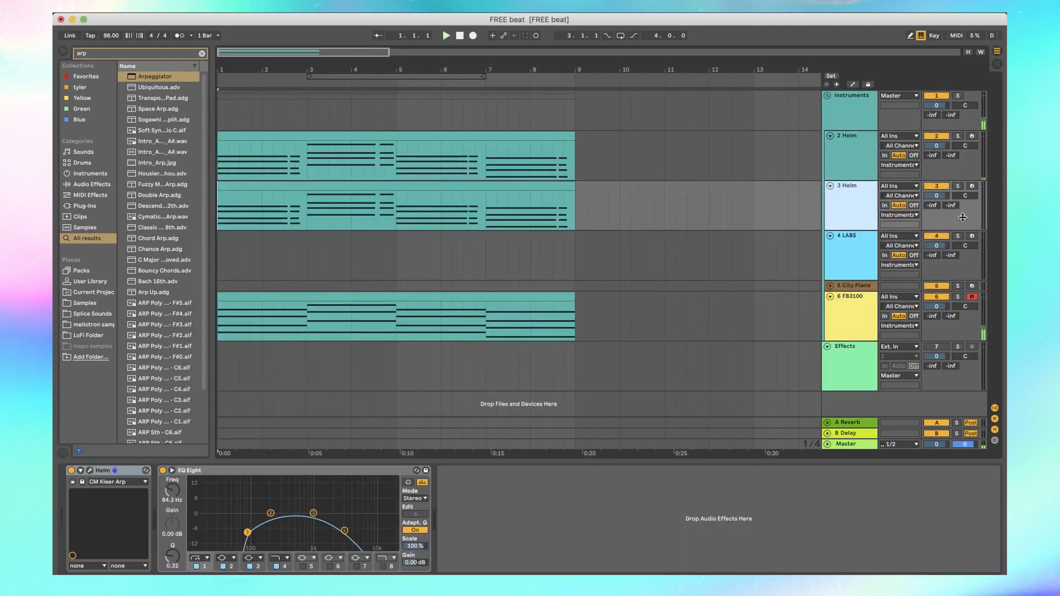
click(89, 471)
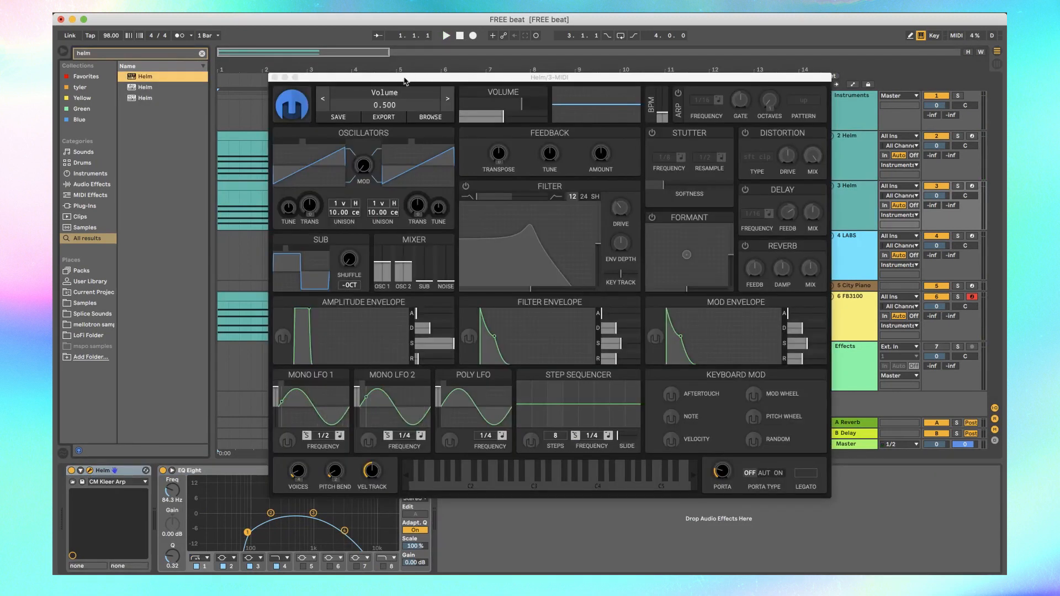
Detune the two oscillators of the new Helm synth slightly in opposite directions.
drag(404, 82, 436, 54)
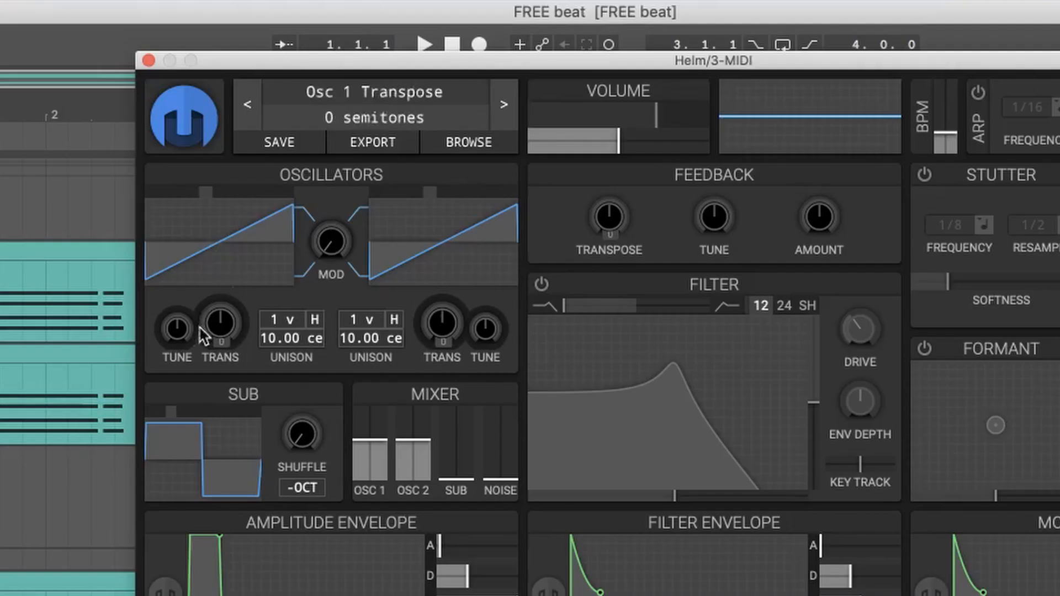
drag(319, 179, 320, 182)
drag(177, 329, 177, 333)
drag(486, 330, 486, 319)
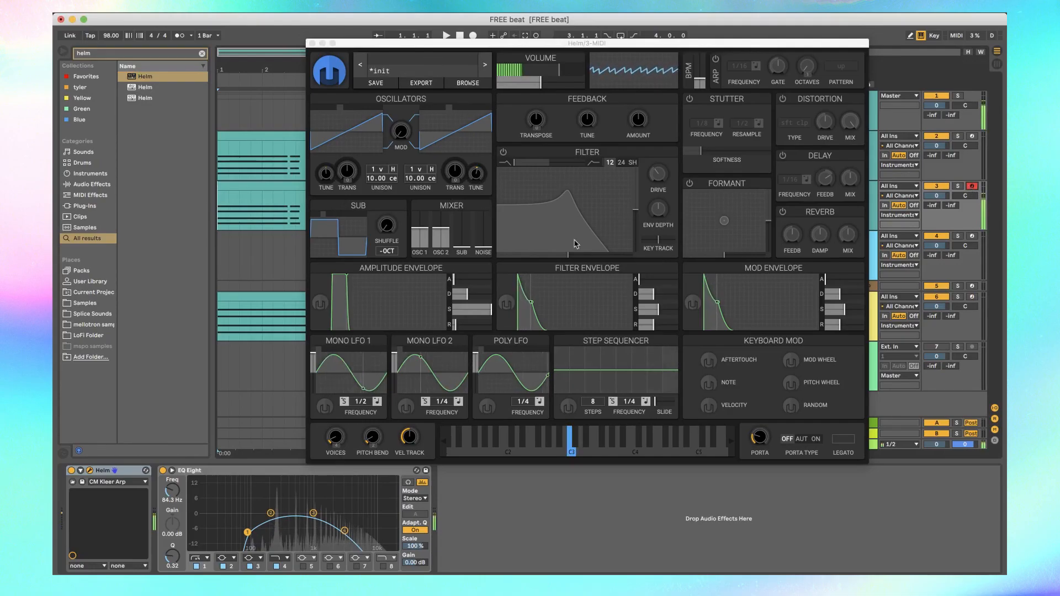
Turn on the Helm filter, adjust its drive, set the cutoff to 99.36 semitones, and close the synth window.
click(523, 251)
drag(651, 375, 646, 368)
drag(557, 207, 594, 272)
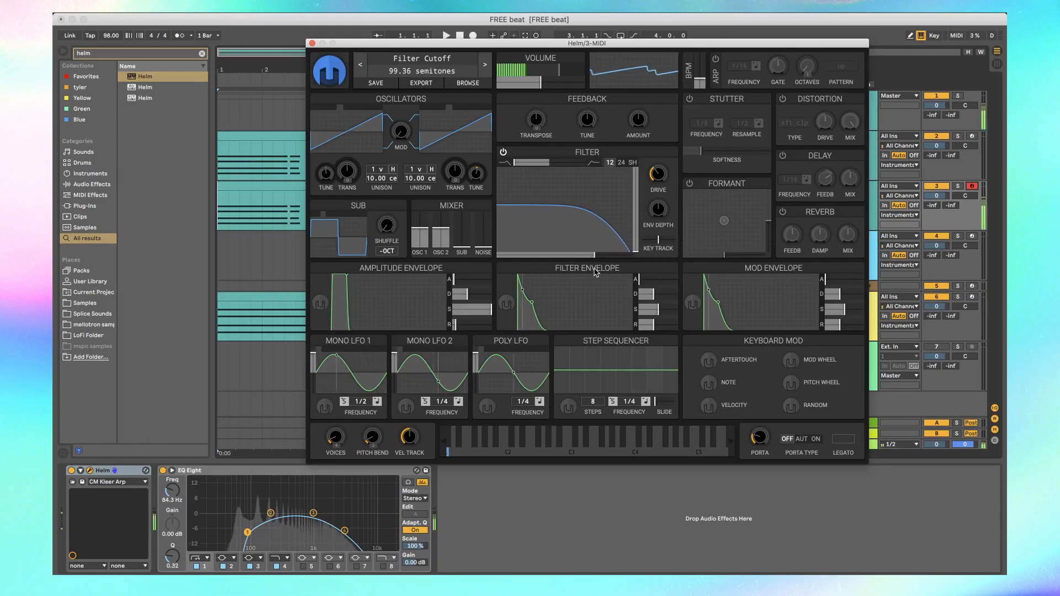
click(312, 43)
Add the Wider plug-in from the Effects track to the second Helm track and increase its stereo width.
click(858, 354)
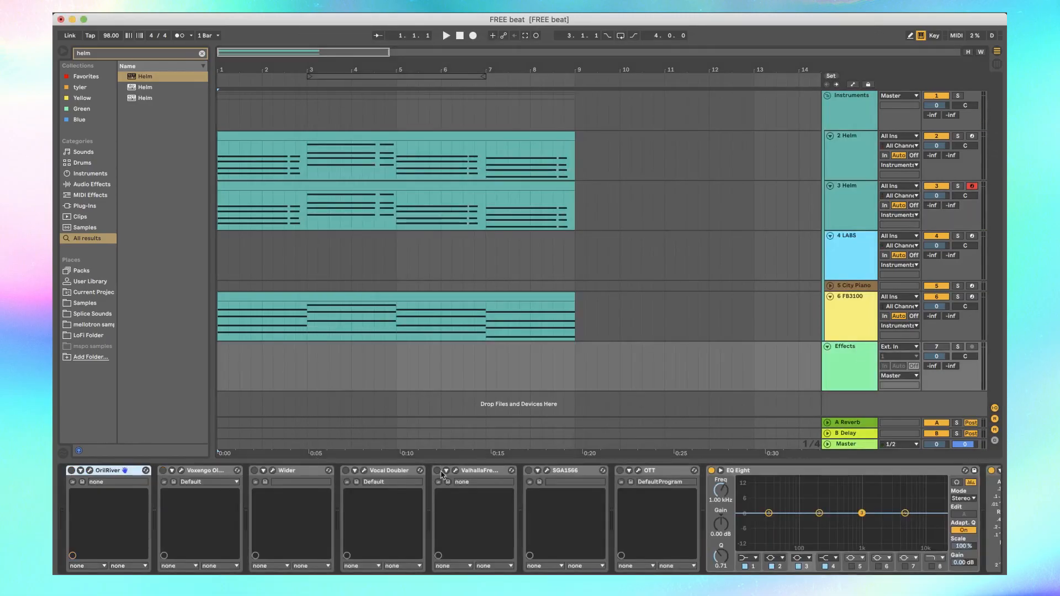
drag(286, 476, 436, 212)
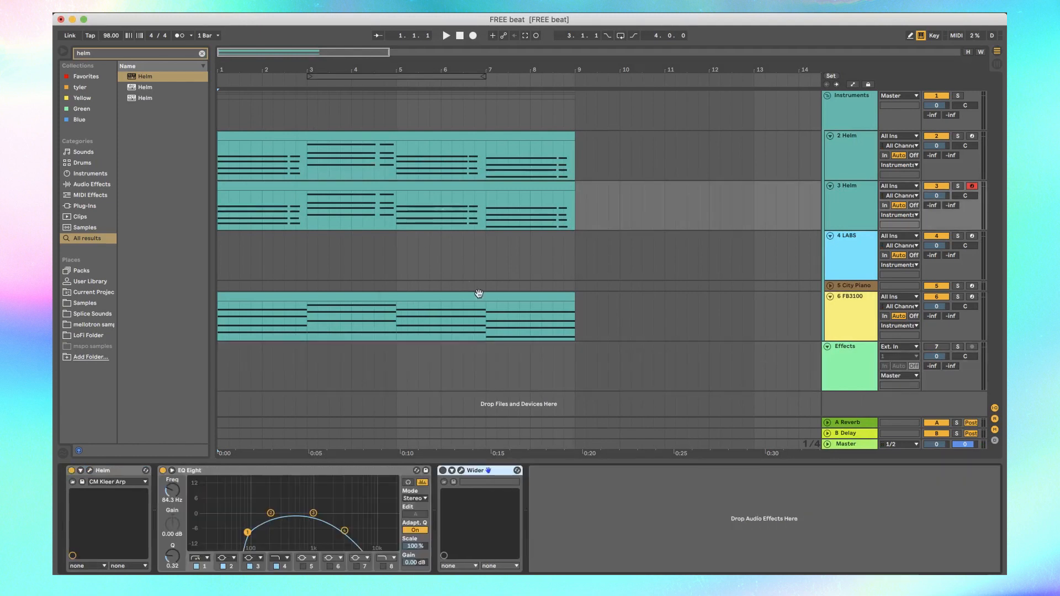
click(461, 471)
drag(388, 347, 390, 336)
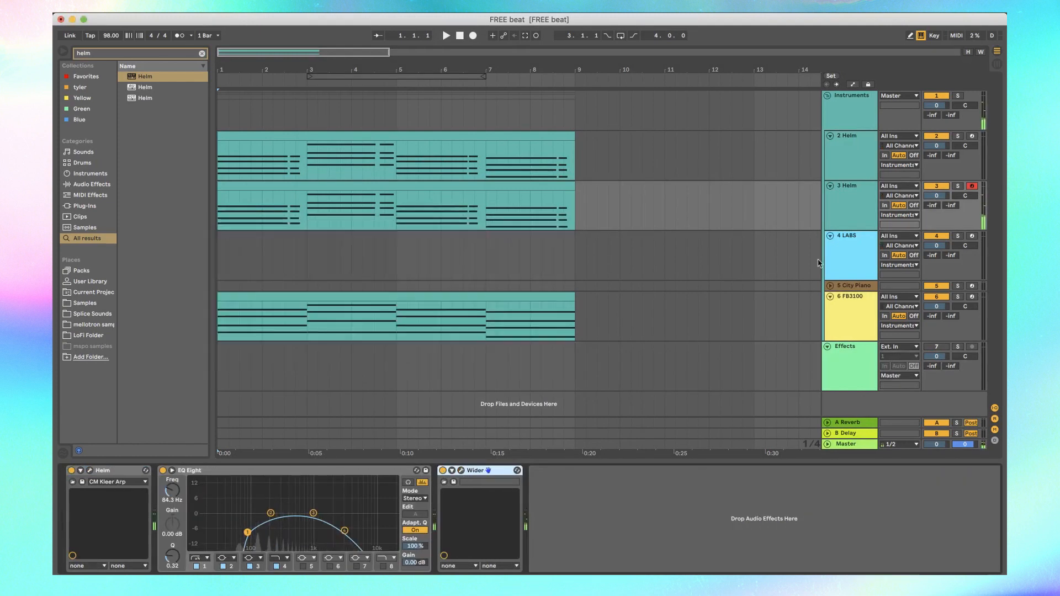
Add Vocal Doubler from the Effects track to the second Helm track and adjust its separation, variation and amount.
click(852, 262)
click(856, 318)
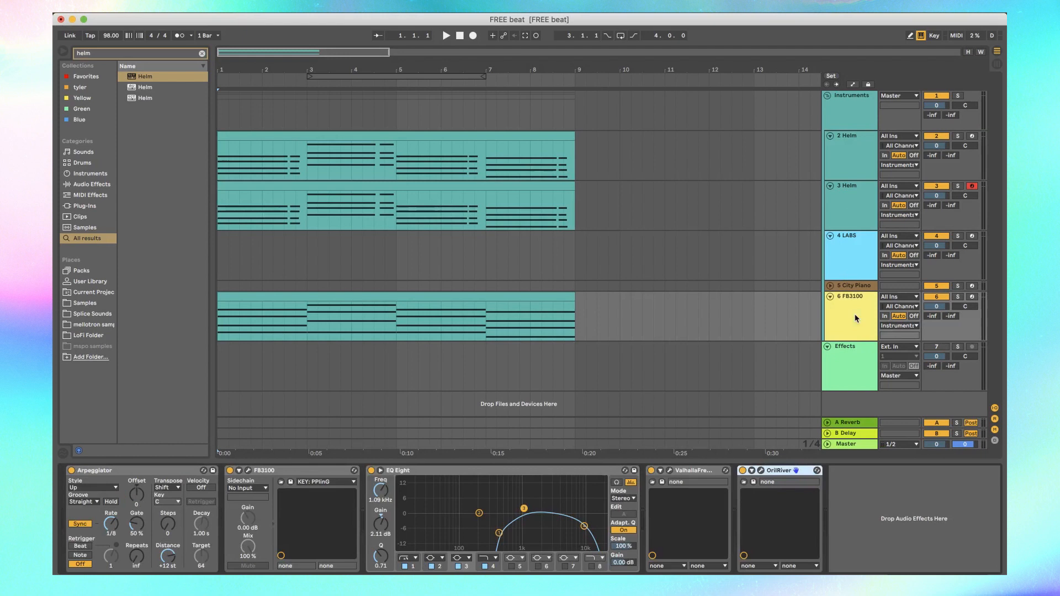
click(848, 388)
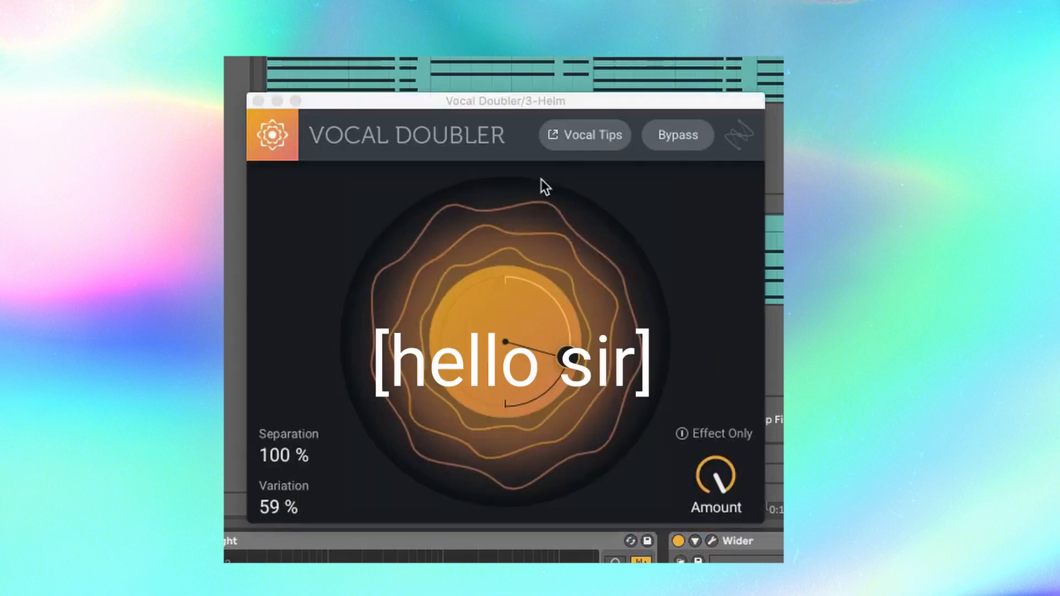
drag(587, 342, 538, 371)
drag(716, 476, 709, 532)
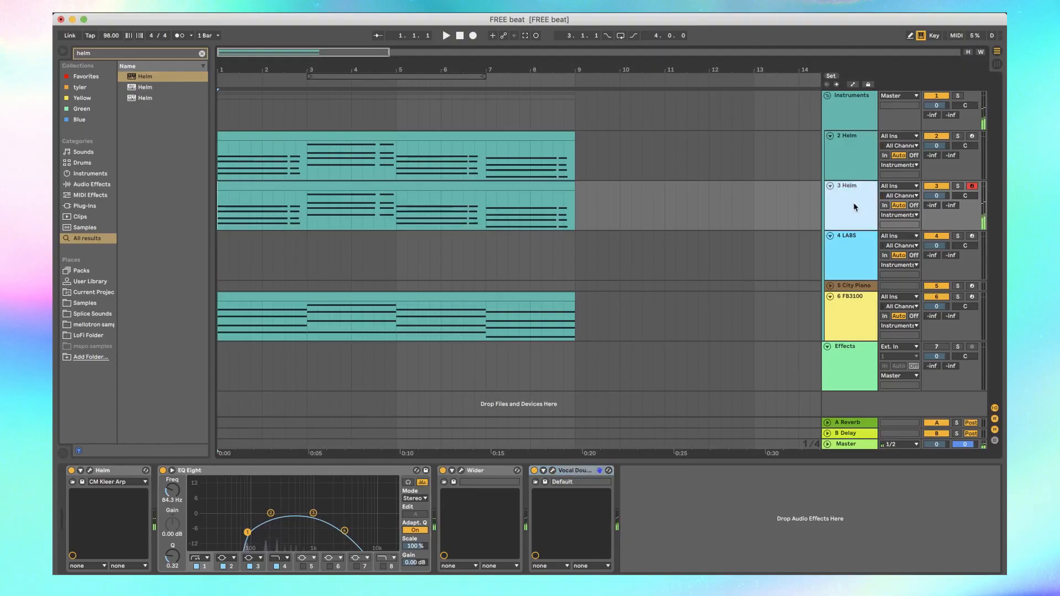
Add OrilRiver to the second Helm track and raise its wet level.
double_click(855, 207)
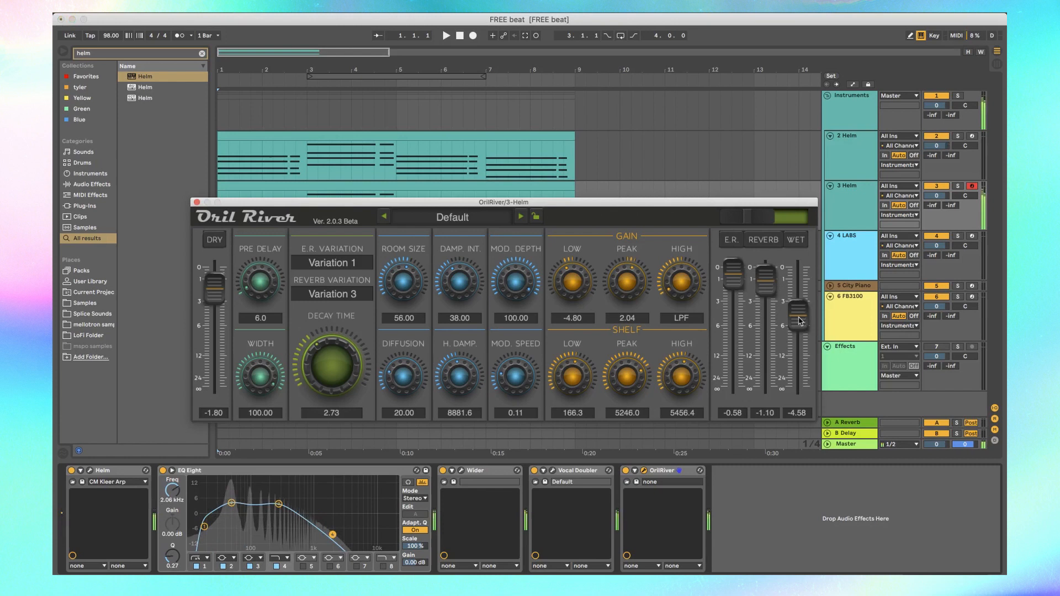
drag(799, 321, 799, 310)
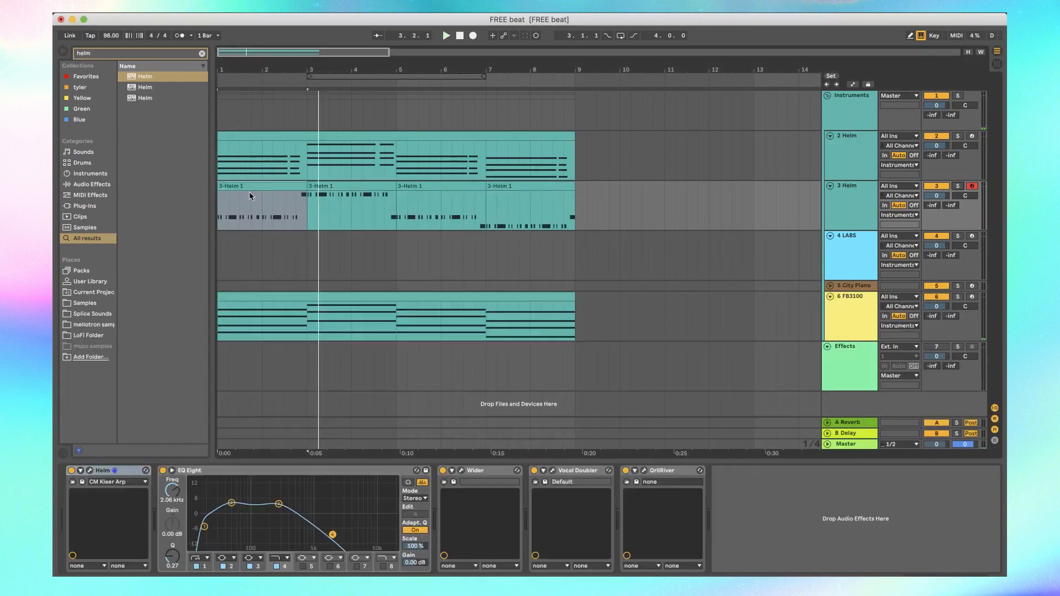
Play back the clips on the second Helm track together with the other parts.
click(250, 191)
mouse_move(231, 68)
mouse_down()
mouse_move(228, 89)
mouse_move(219, 70)
mouse_up()
click(856, 205)
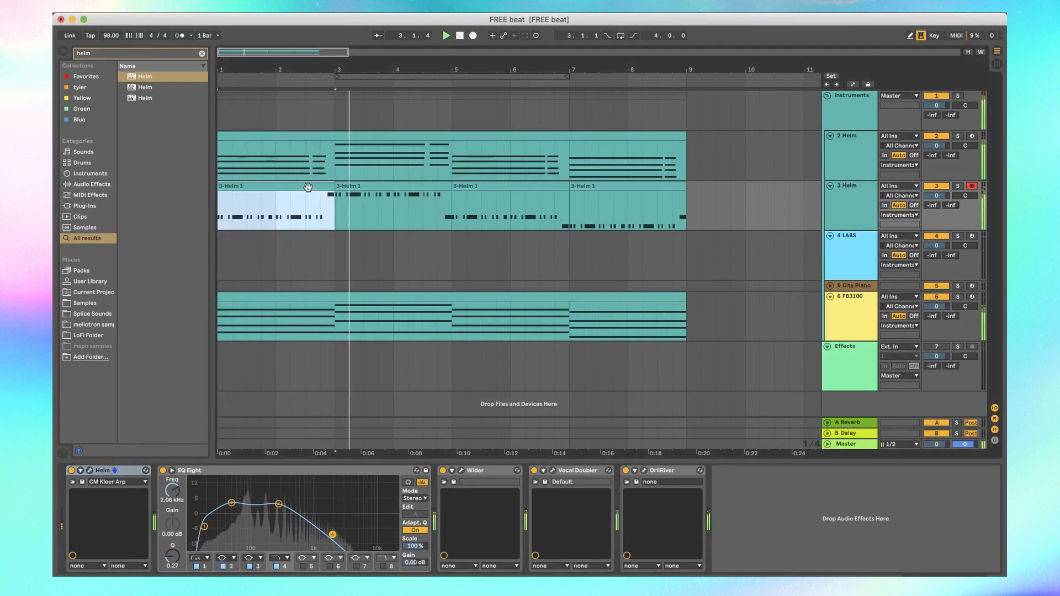
key(space)
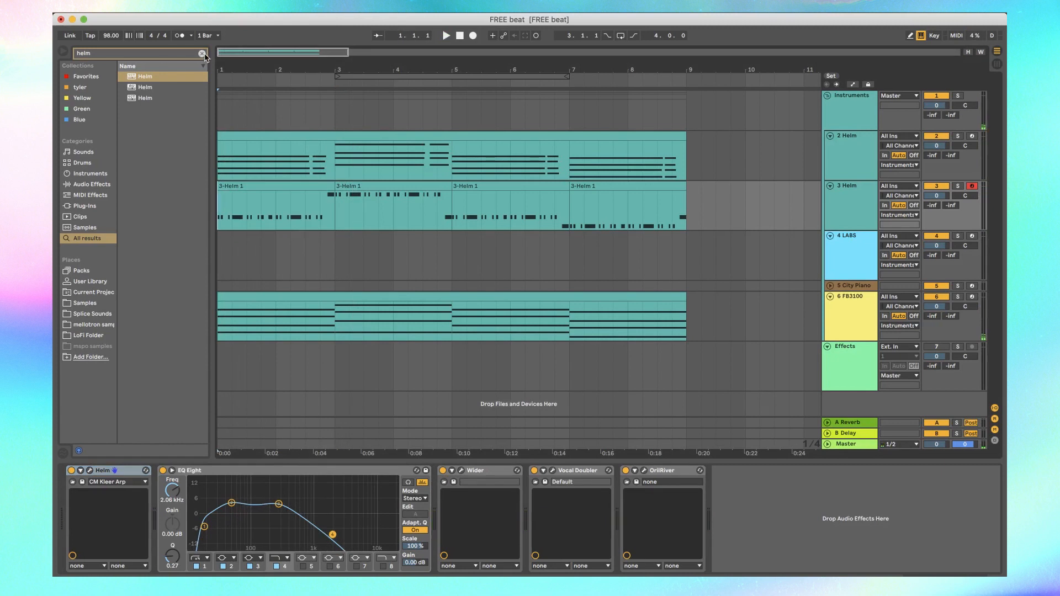
Clear the browser search, open LABS on its track, load the Drums: Drums preset, and close its window.
click(202, 53)
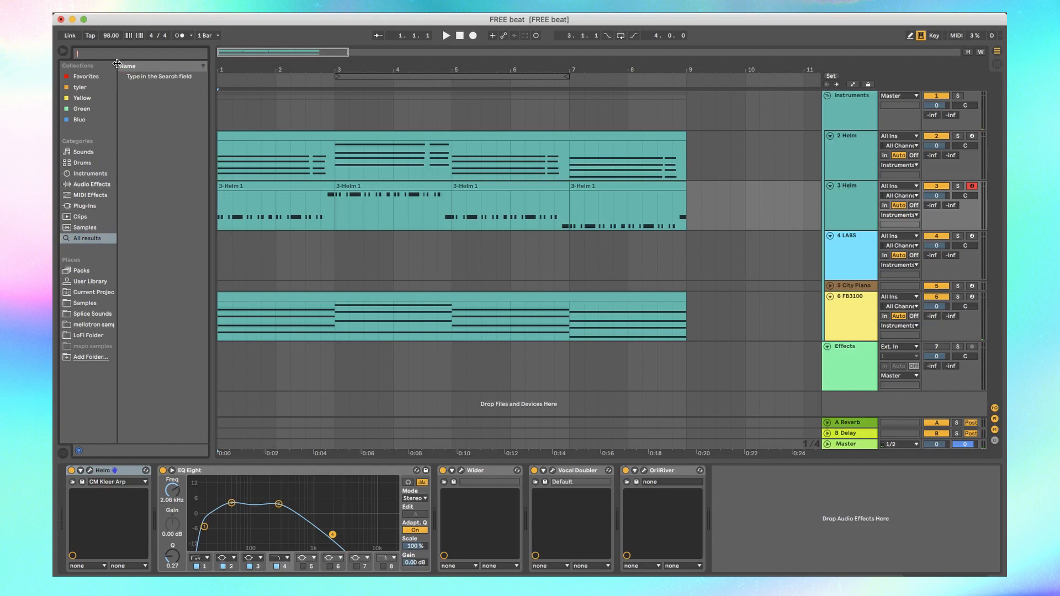
click(858, 255)
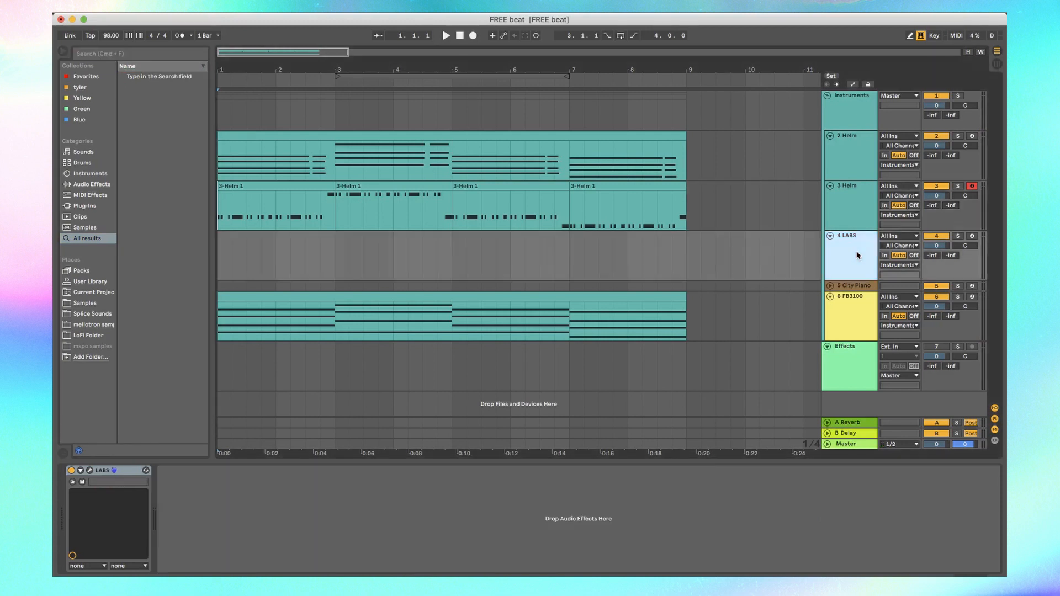
click(90, 472)
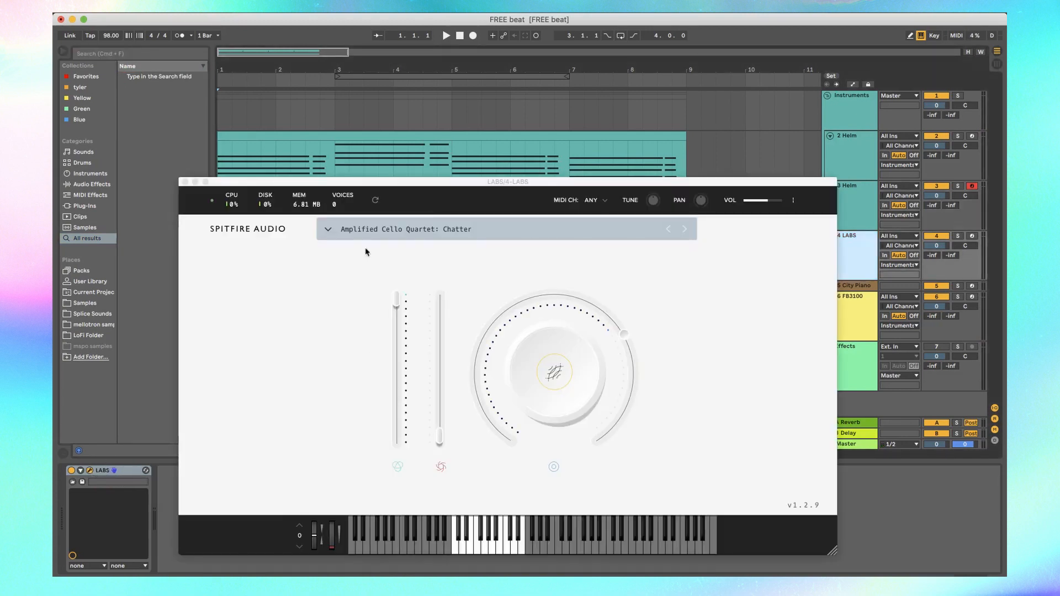
click(364, 227)
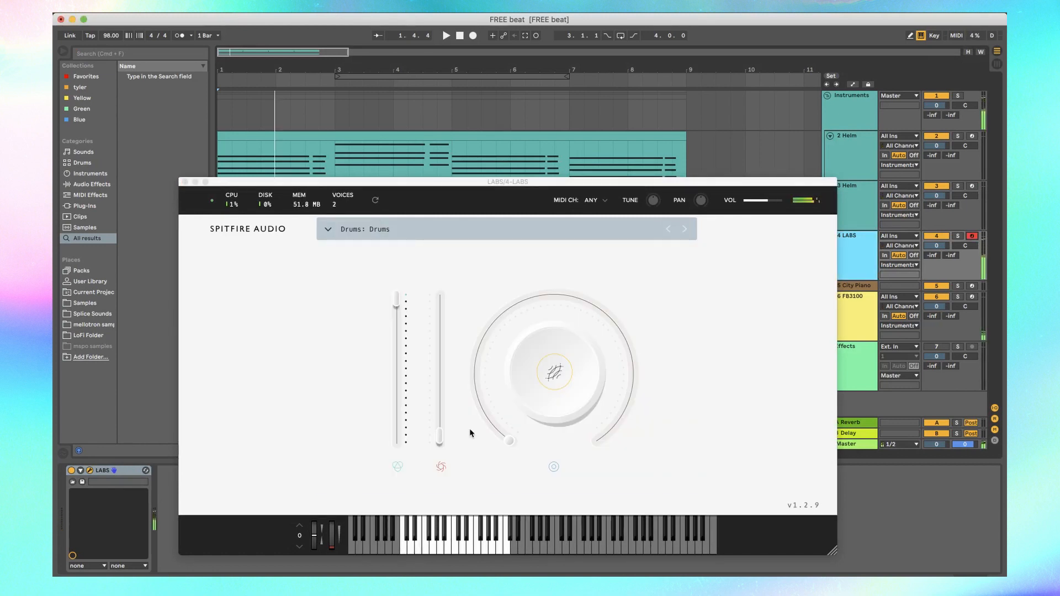
click(185, 182)
Record a drum part on the LABS track from bar 1.
scroll(226, 246, up, 1)
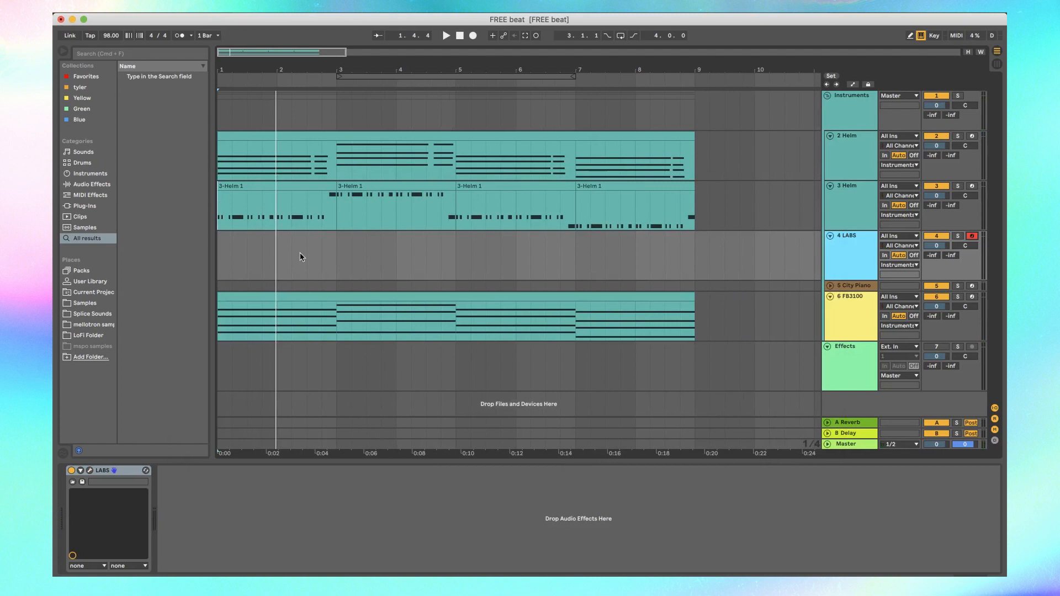
click(472, 36)
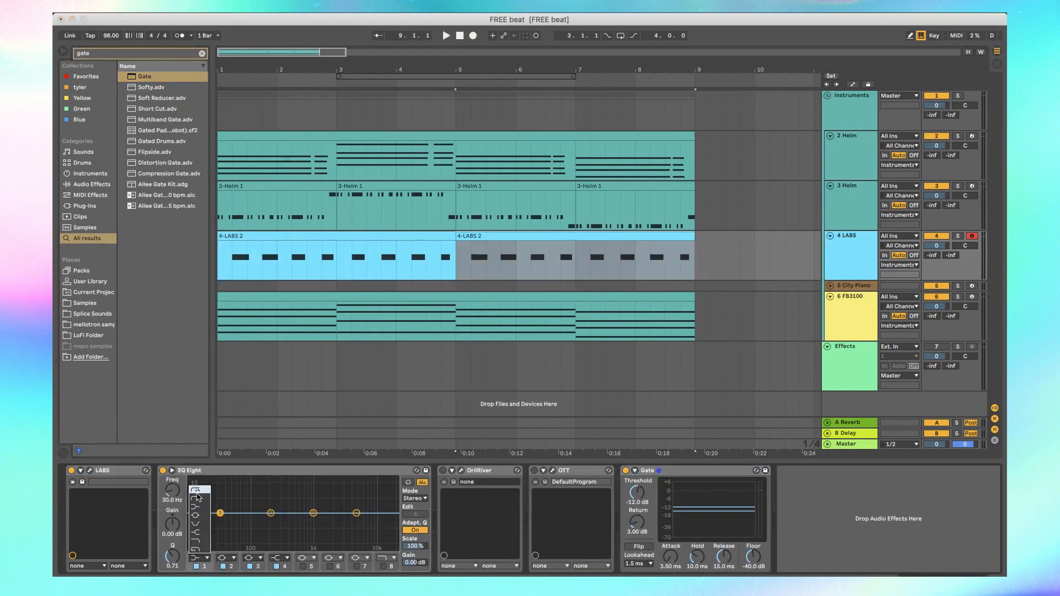
Turn band 1 of the LABS track's EQ Eight into a low cut and boost band 3 slightly above 1 kHz.
click(197, 497)
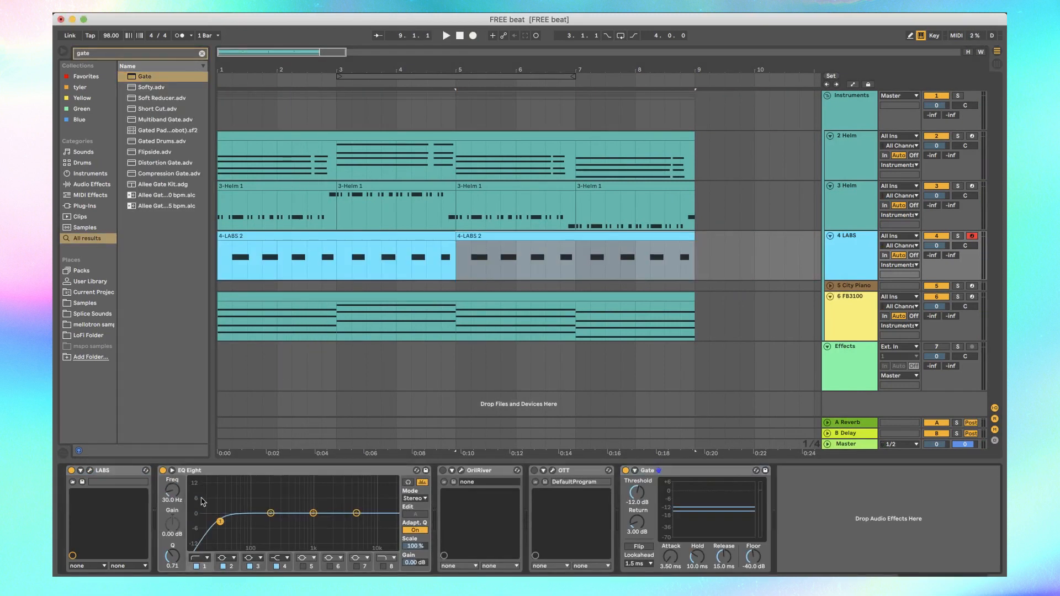
click(313, 514)
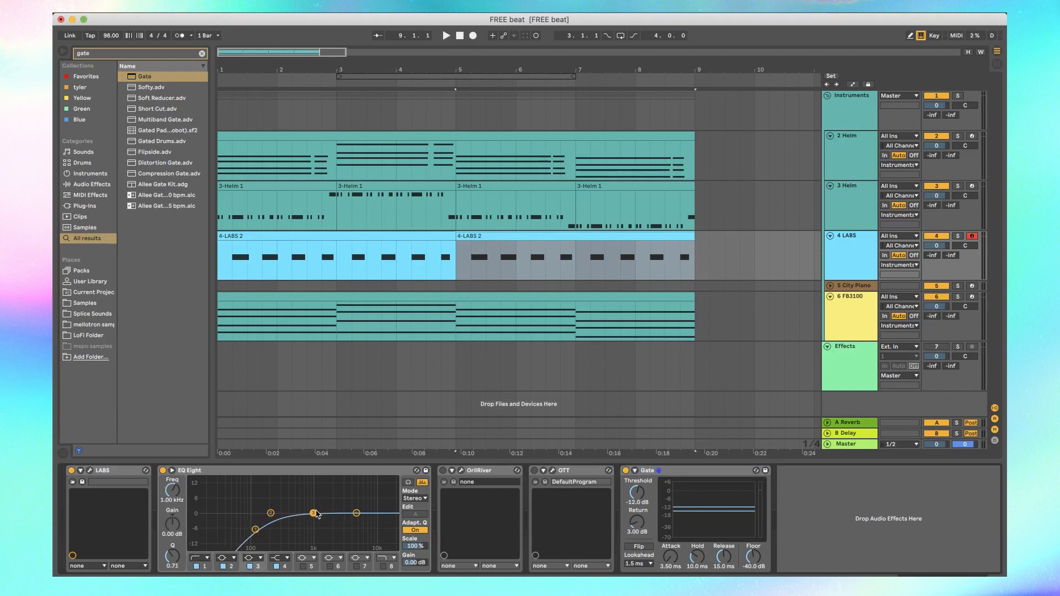
drag(333, 505, 327, 502)
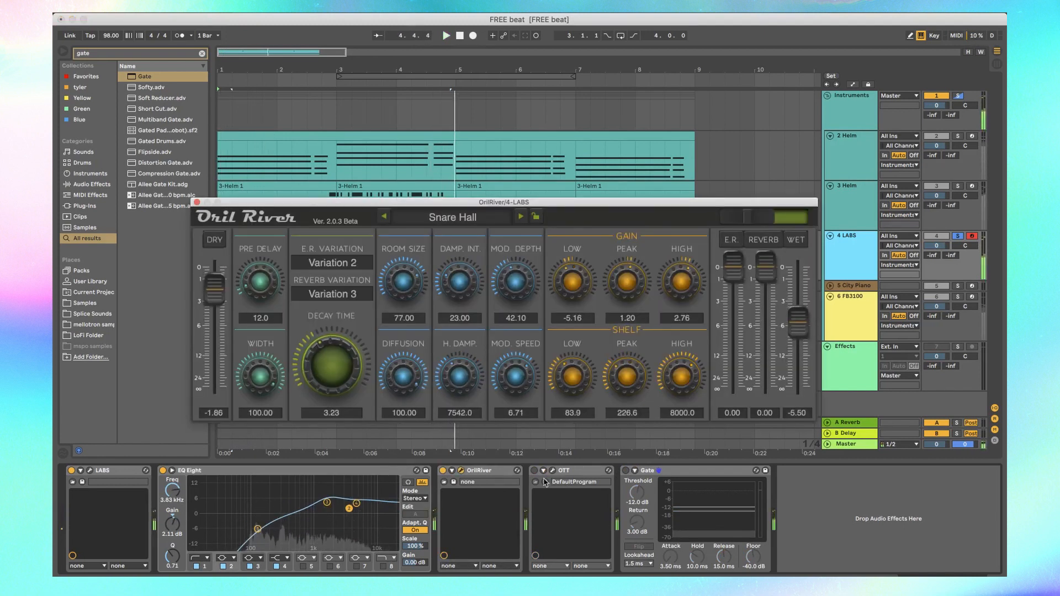
Open the OTT compressor on the LABS track, lower its depth, and take the track out of solo.
click(552, 471)
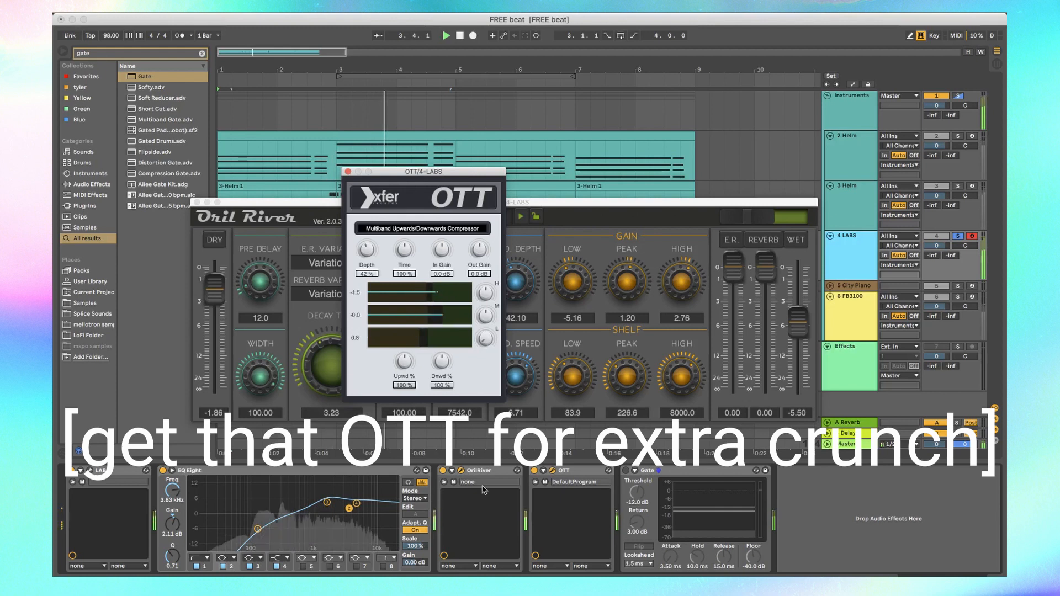
drag(367, 249, 369, 273)
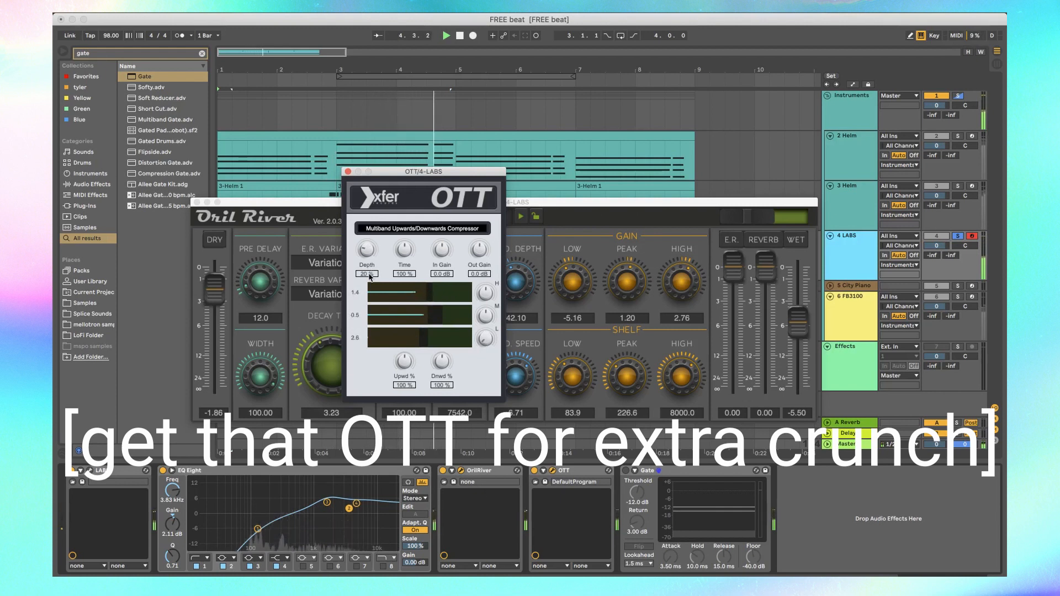
click(956, 236)
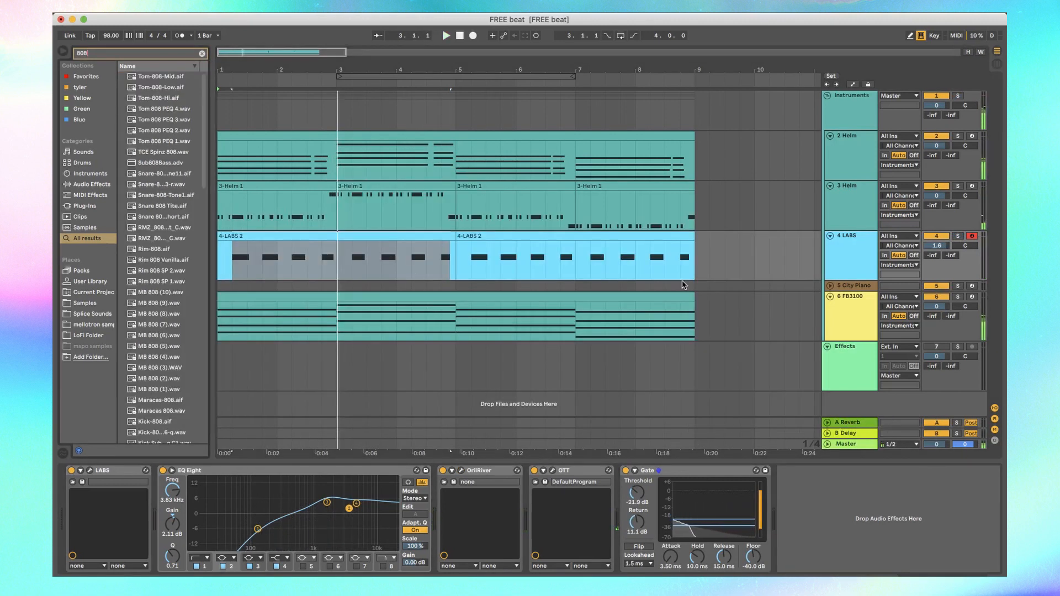
Add a track with the 808 Core Kit, copy the LABS drum clip onto it, and duplicate the clip up to bar 9.
right_click(840, 399)
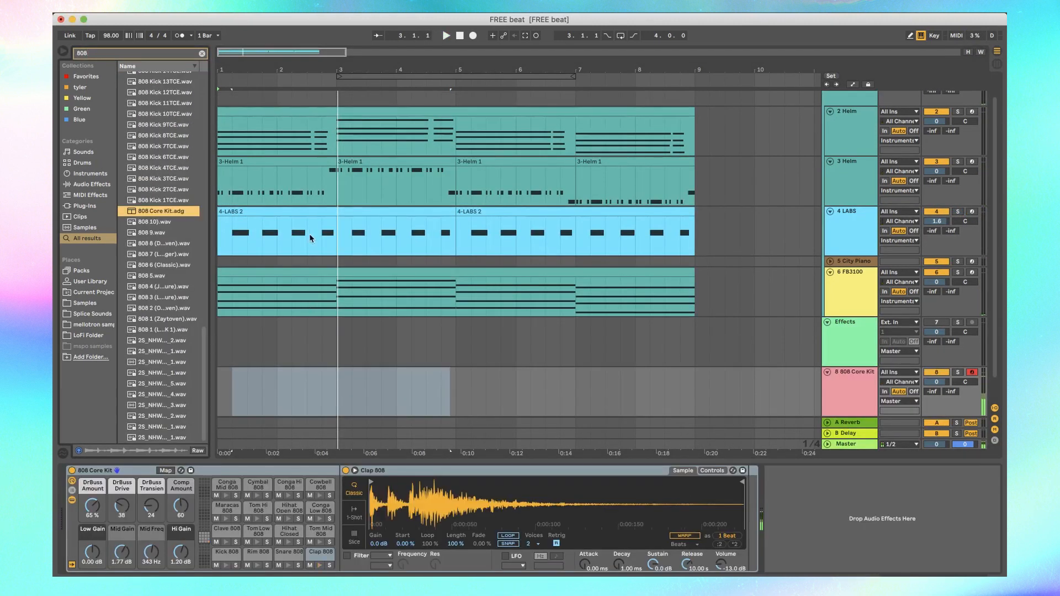
drag(309, 212, 309, 383)
key(super+d)
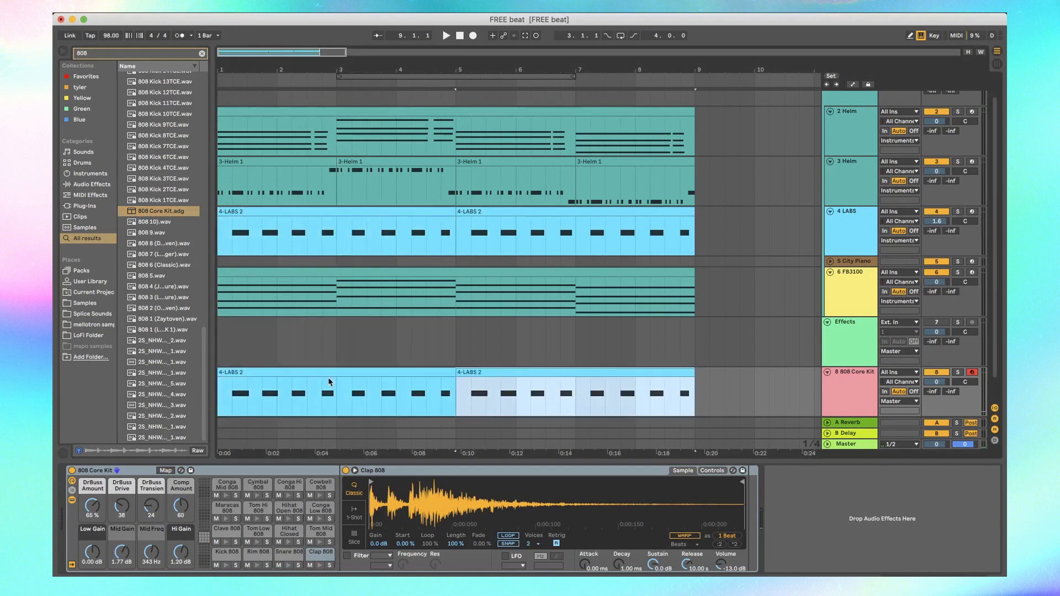
Audition the 808 Core Kit clip together with the LABS drums in solo, and take both tracks out of solo.
click(328, 376)
click(958, 372)
key(space)
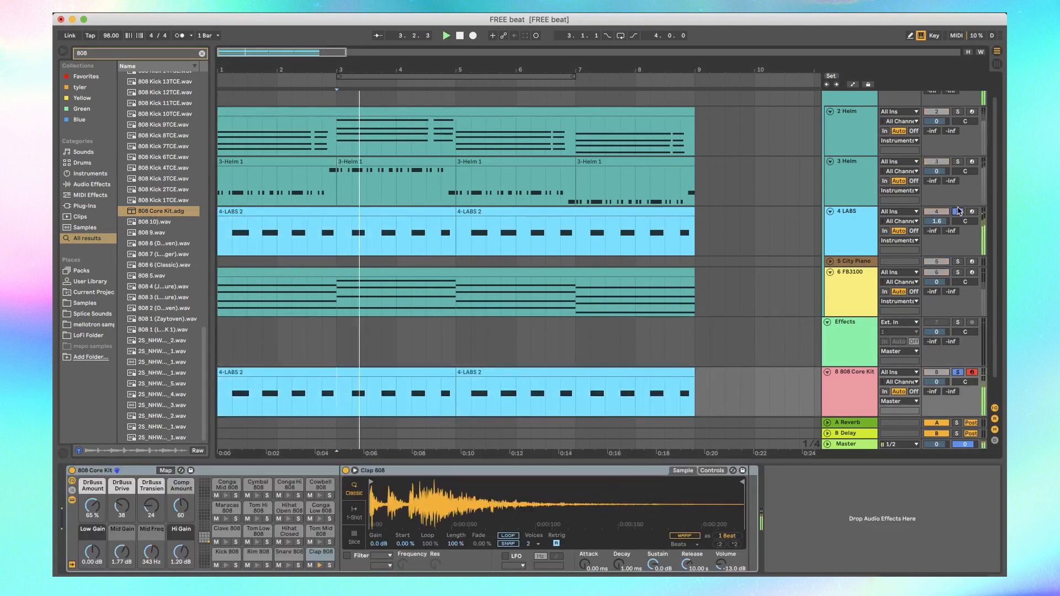
click(958, 212)
click(959, 213)
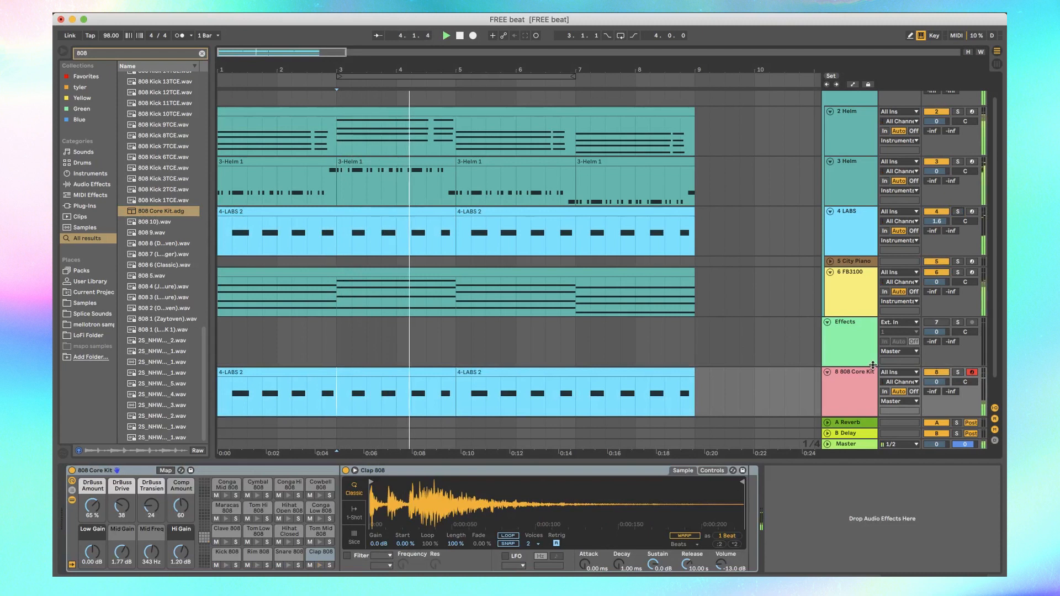
Duplicate the 808 Core Kit track for a closed hat pattern and move its note at 1.4.3 up to Hihat Open 808.
click(846, 399)
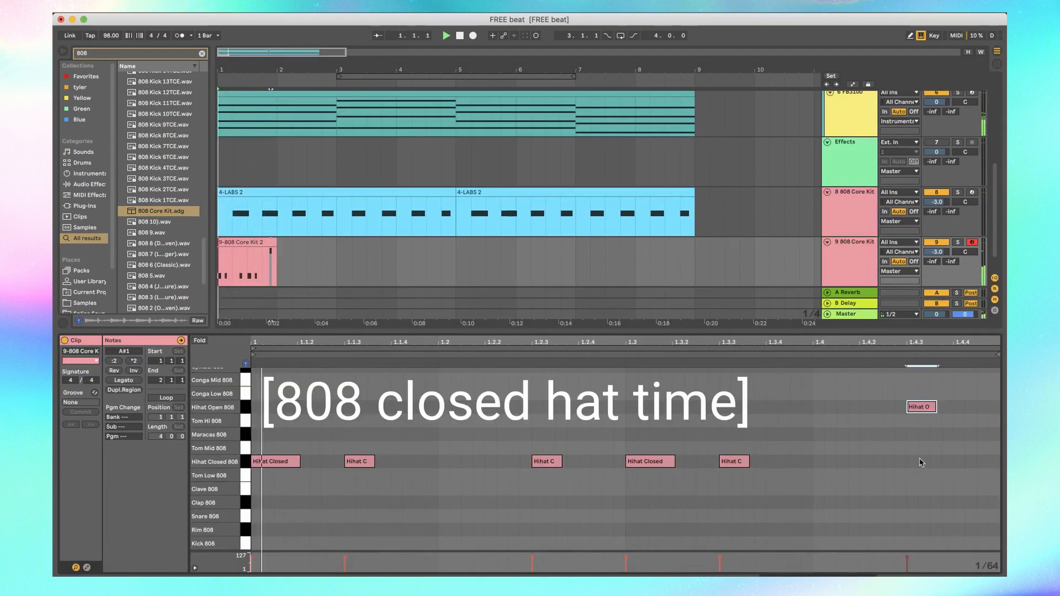
click(921, 462)
key(Up)
key(Up)
key(Up)
key(Up)
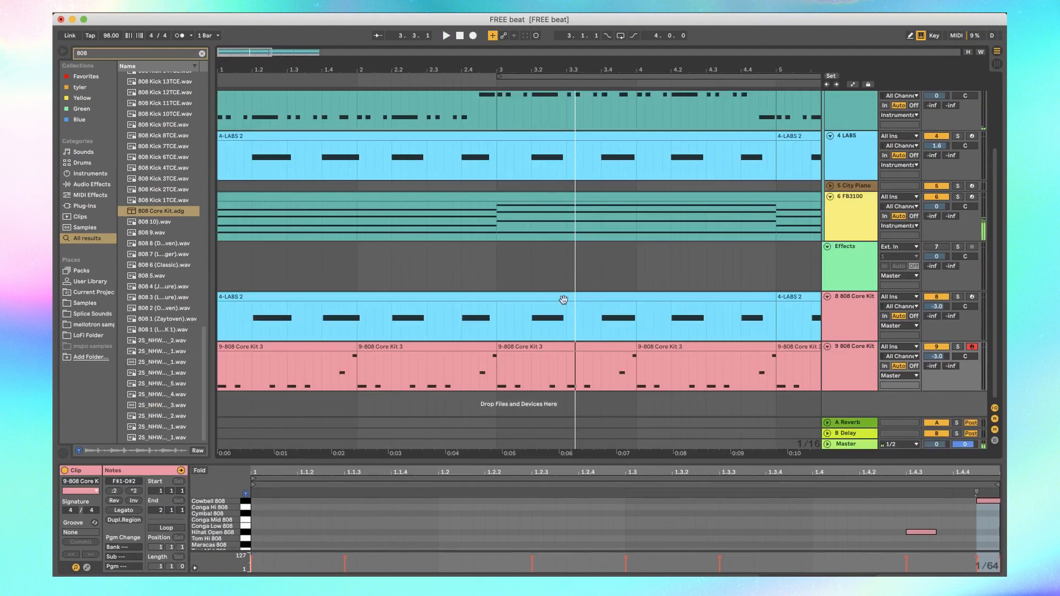
Adjust the SGA1566 bass amount on the new 808 Core Kit kick track.
scroll(563, 300, up, 3)
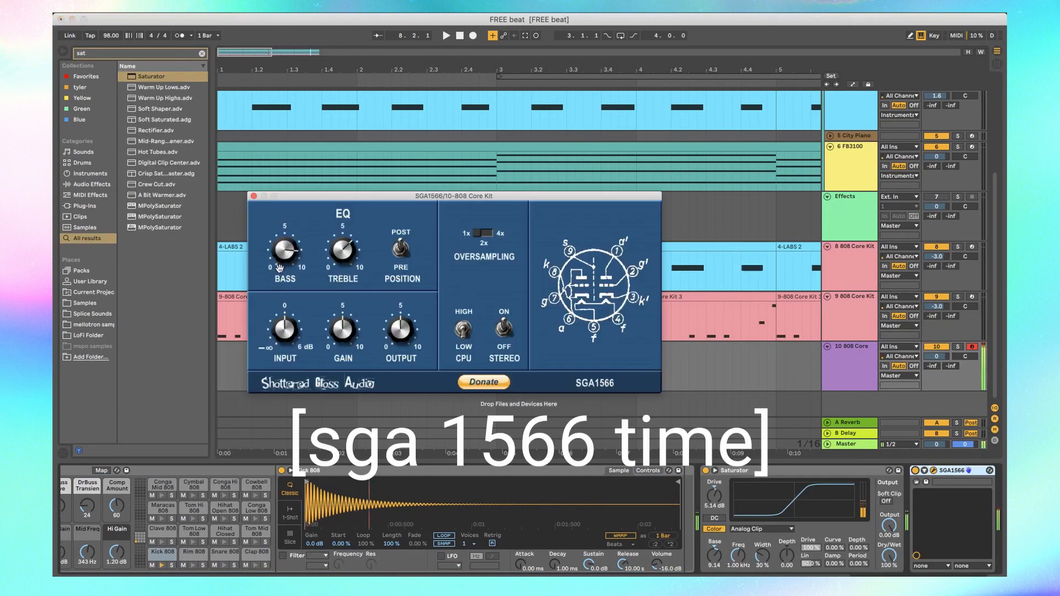
drag(279, 268, 256, 228)
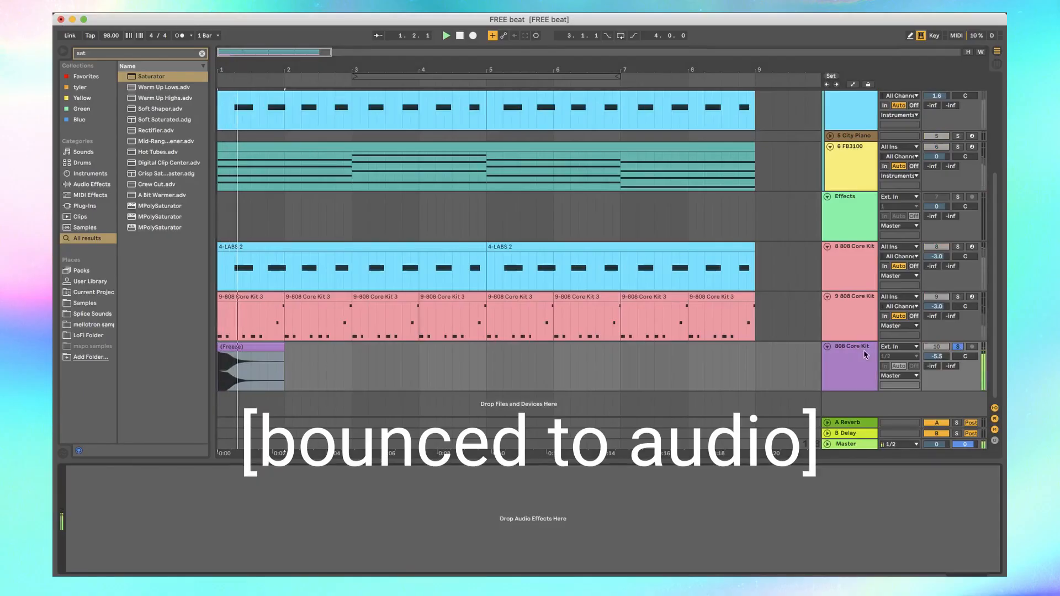
Duplicate the whole eight-bar arrangement up to bar 17 and delete the duplicated clips on the 3 Helm track.
key(super+a)
key(super+d)
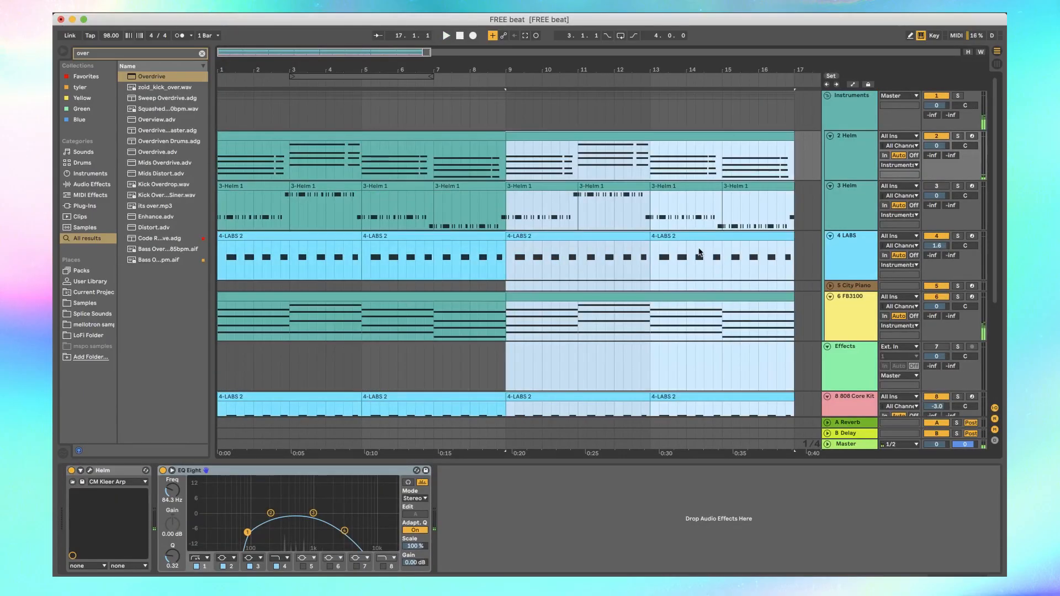
drag(517, 210, 792, 194)
key(Delete)
Select all notes in the duplicated 2 Helm chord clip and compress the progression into bars 9 to 13.
double_click(607, 134)
click(329, 511)
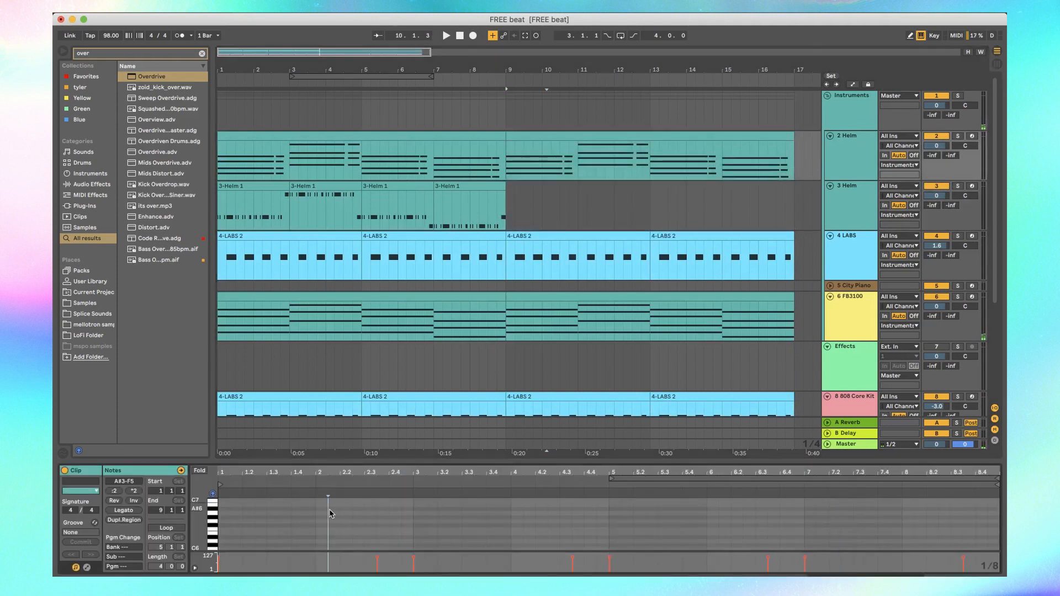
key(super+a)
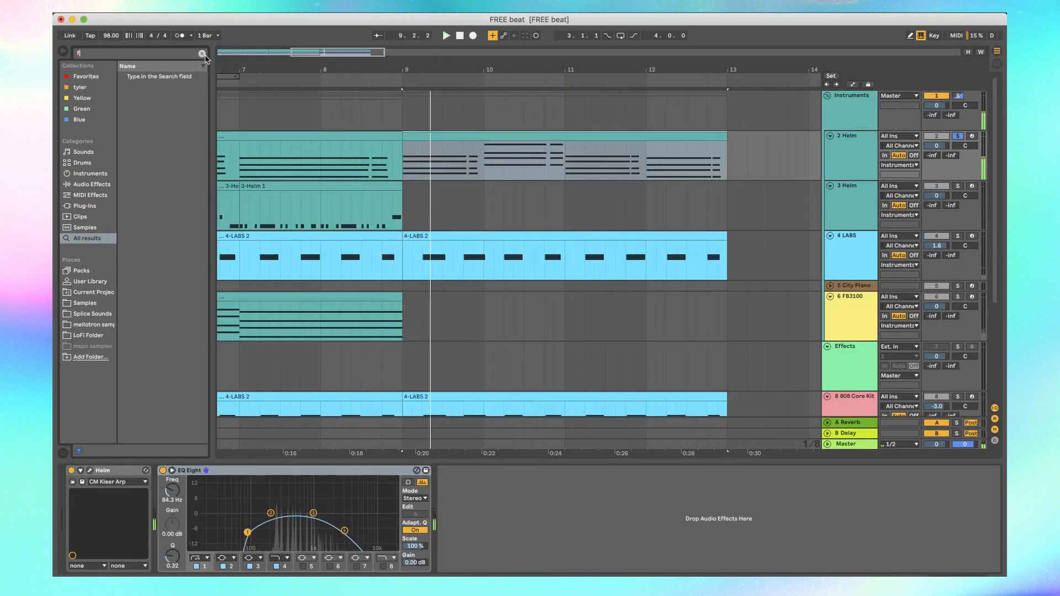
Add an Auto Filter to the 2 Helm track and adjust its low-pass cutoff.
double_click(155, 87)
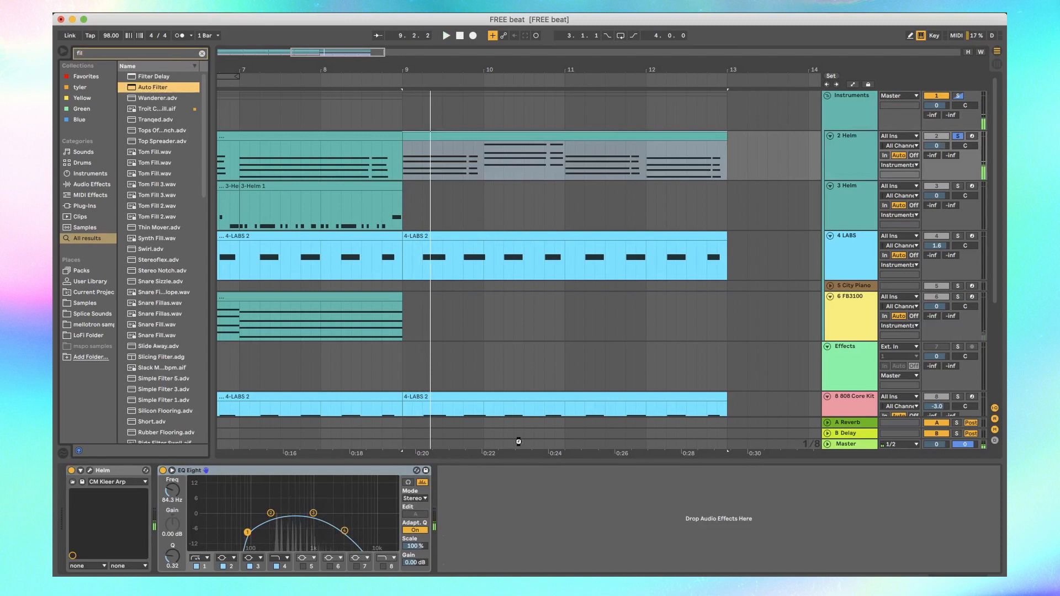
click(857, 156)
drag(533, 507, 538, 535)
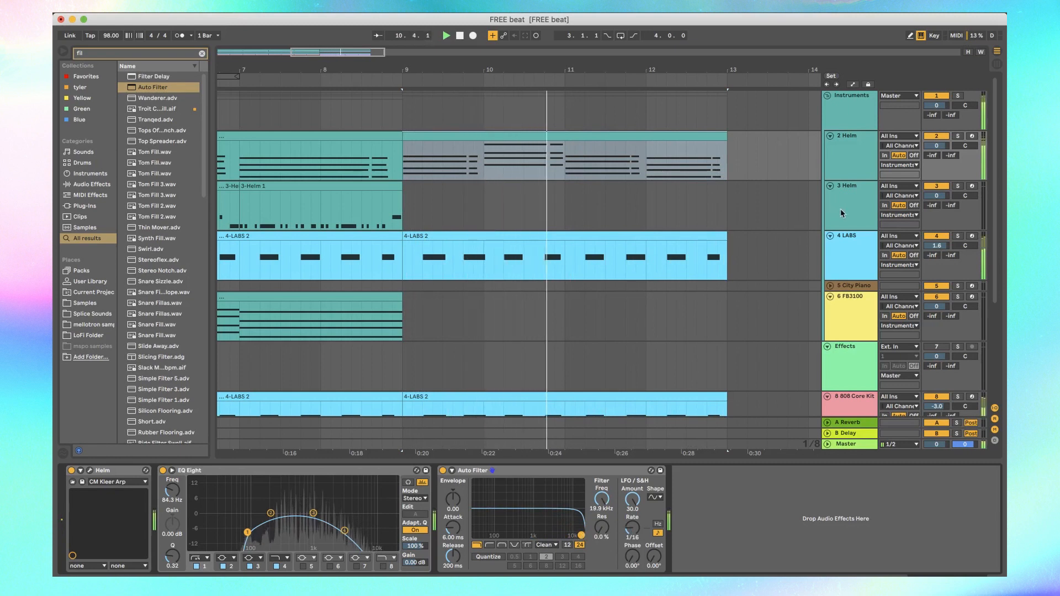
Duplicate the FB3100 track for a new melody and lower the feedback and dry/wet of its Delay.
key(super+d)
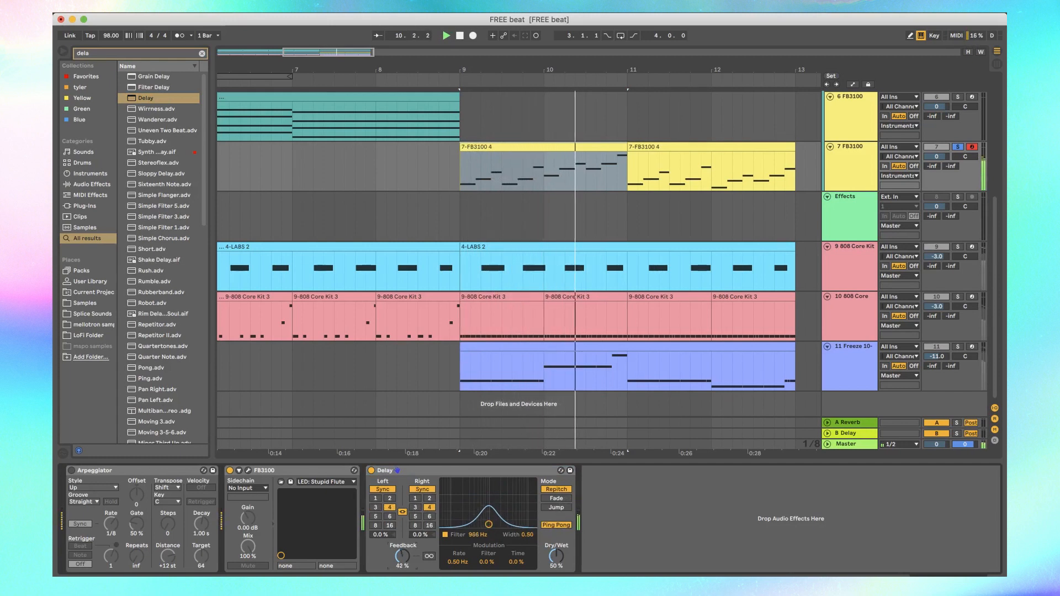
drag(406, 556, 405, 572)
drag(556, 556, 556, 563)
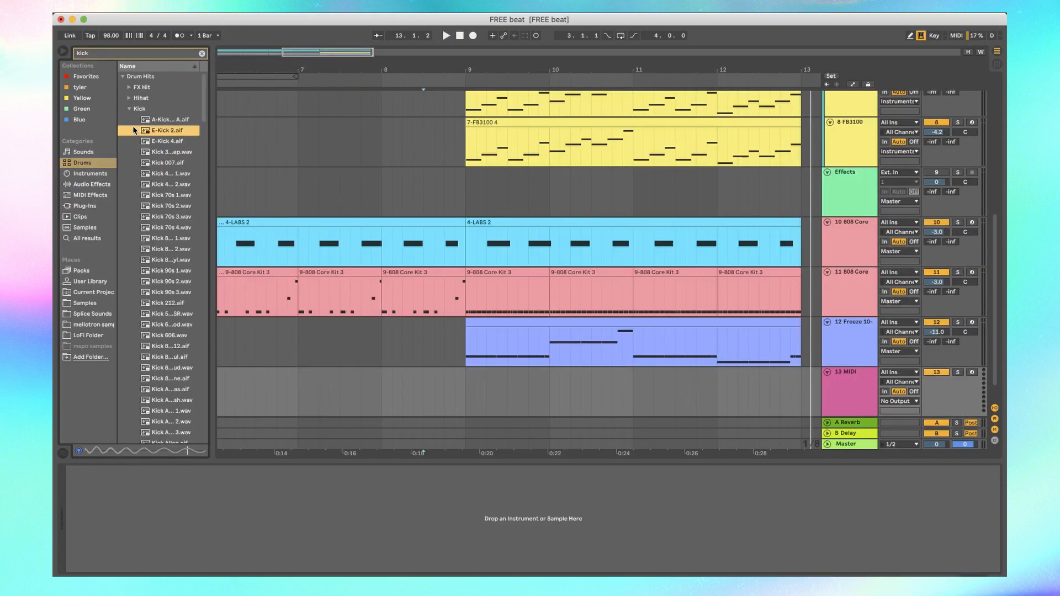
Audition and browse the kick samples in the Drums category for the new track.
key(Down)
key(Down)
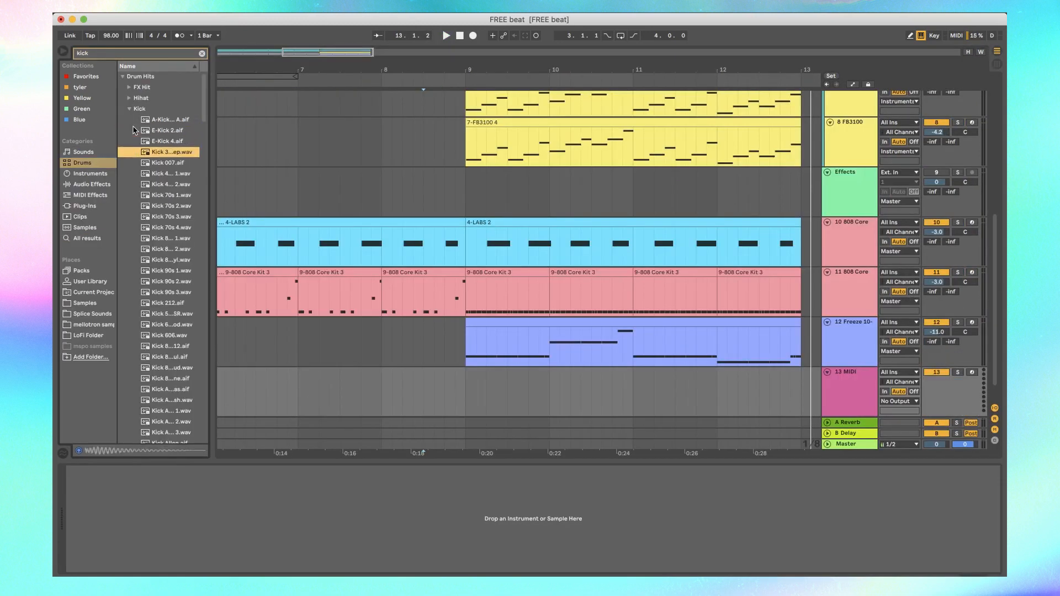
key(Down)
key(Down)
key(Down)
key(Down)
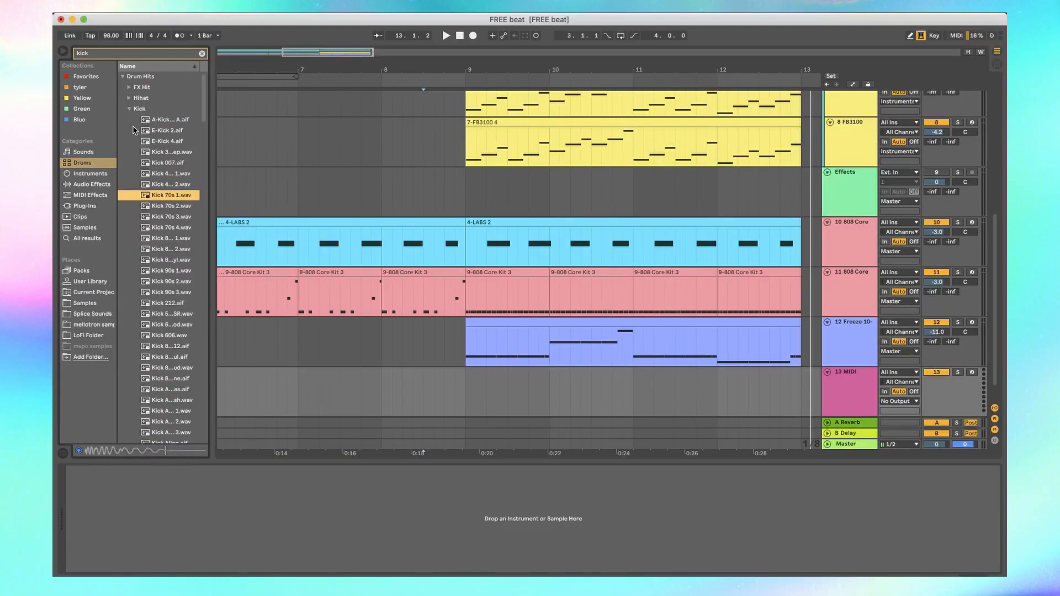
key(Down)
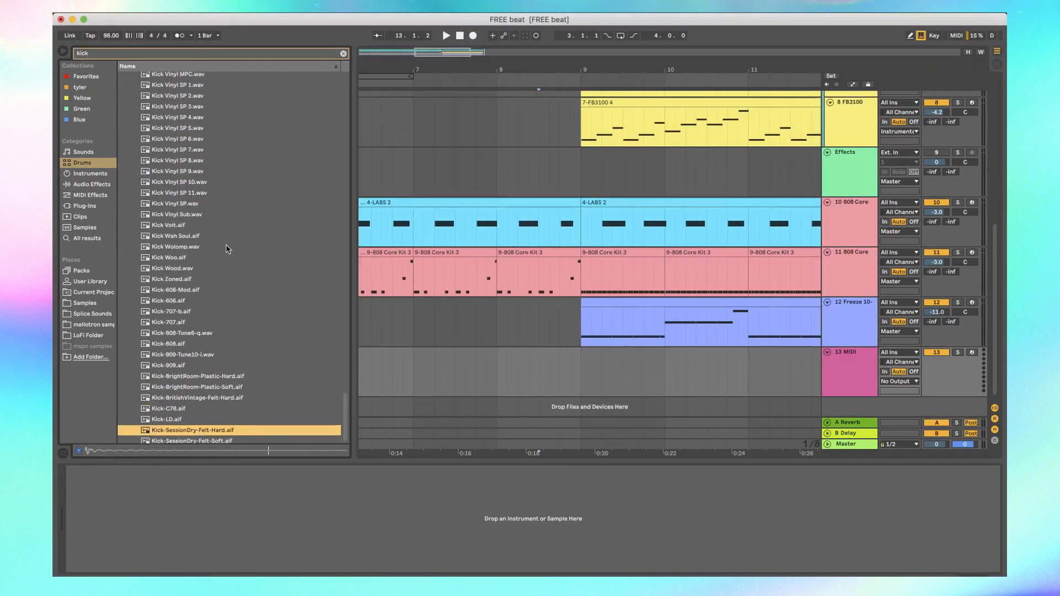
scroll(227, 248, up, 20)
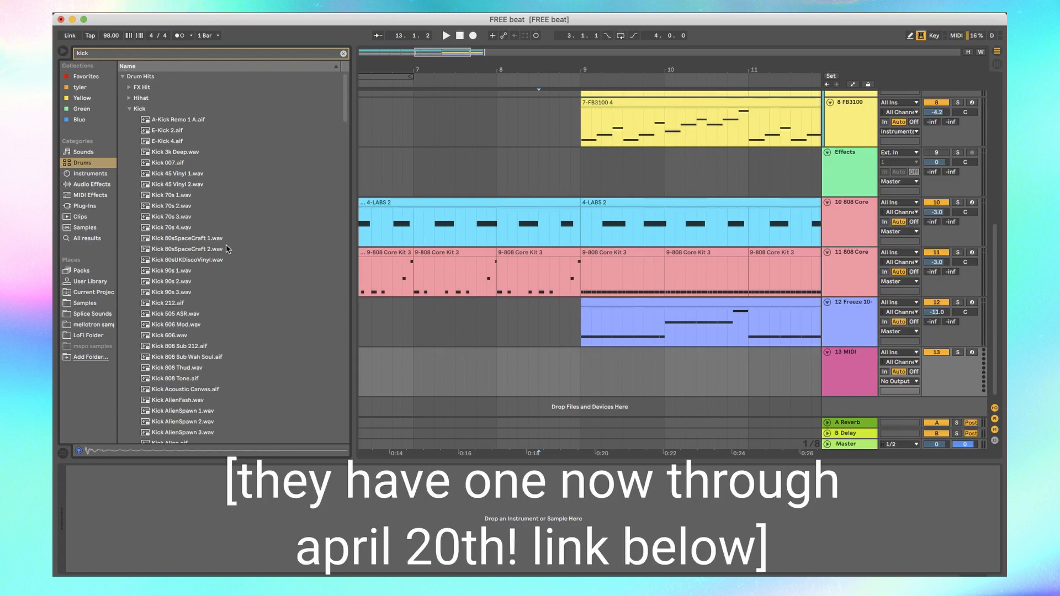
scroll(225, 209, down, 5)
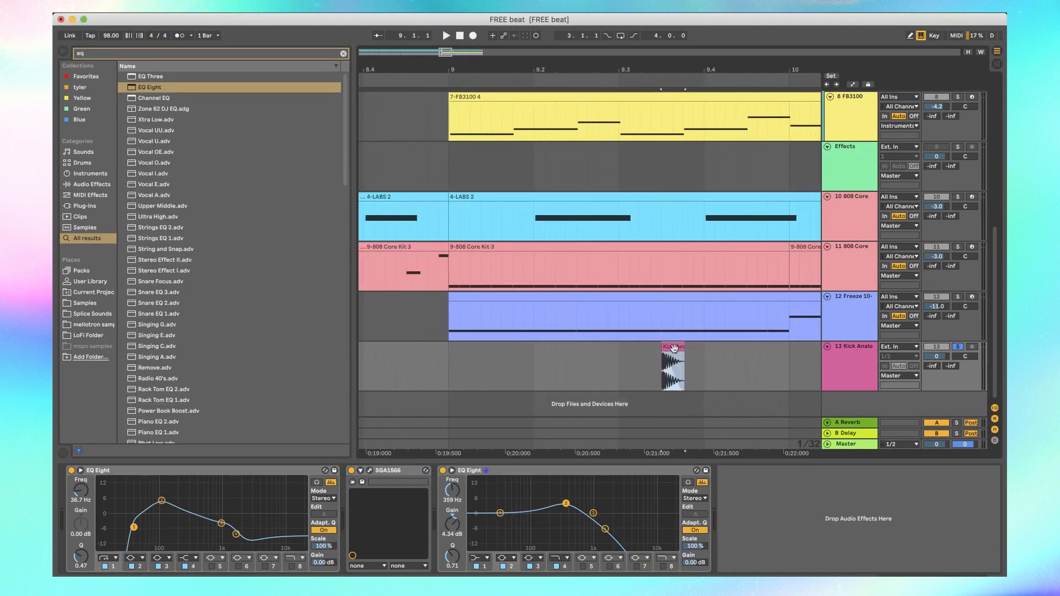
Move the kick sample clip on track 13 to the start of bar 9 and play the kick pattern with the other tracks.
drag(673, 348, 472, 348)
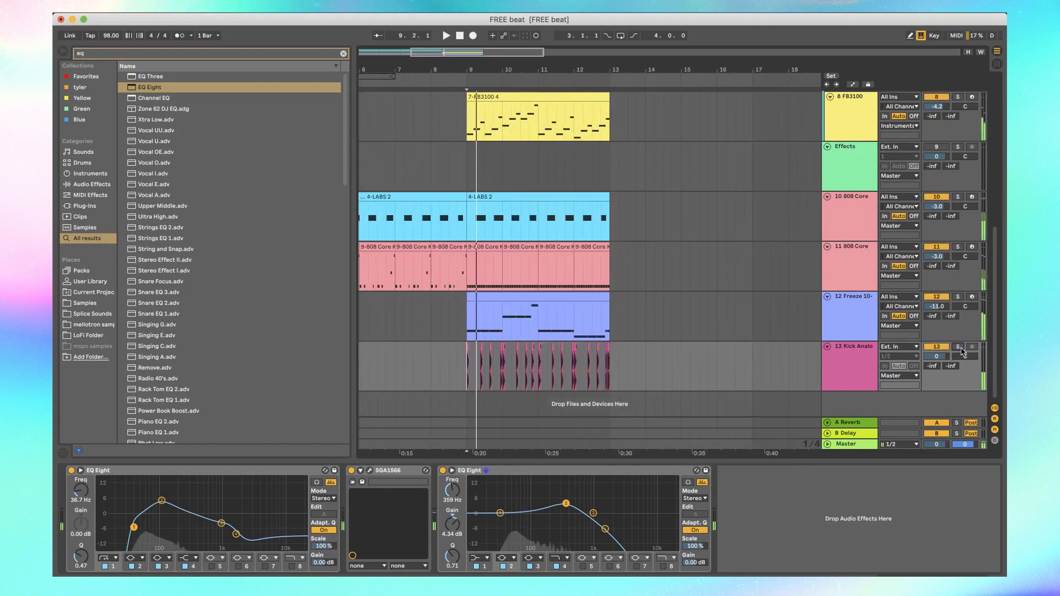
key(space)
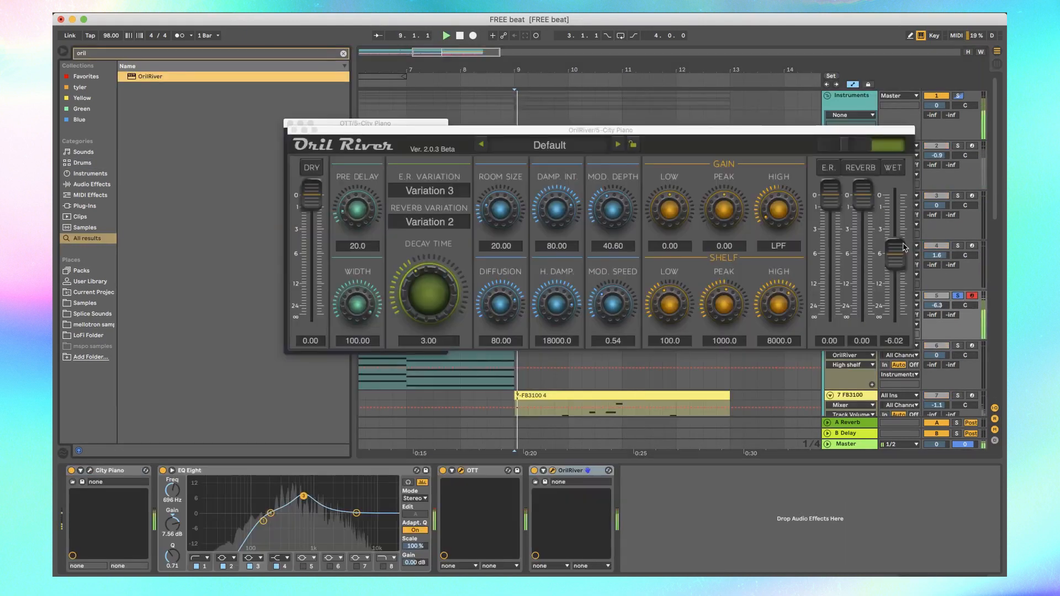
Raise the wet level of the OrilRiver reverb on the City Piano track.
drag(897, 259, 900, 238)
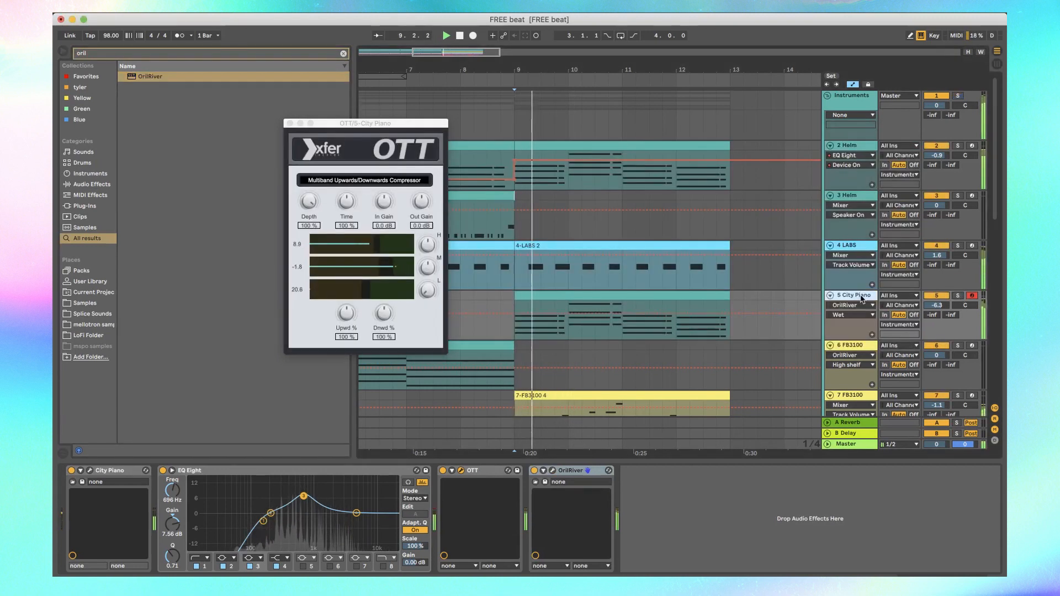
Search for "cowbell 808", place the Cowbell-808 sample on a new track just before bar 10, and open its clip.
click(344, 53)
text(cowbell 808)
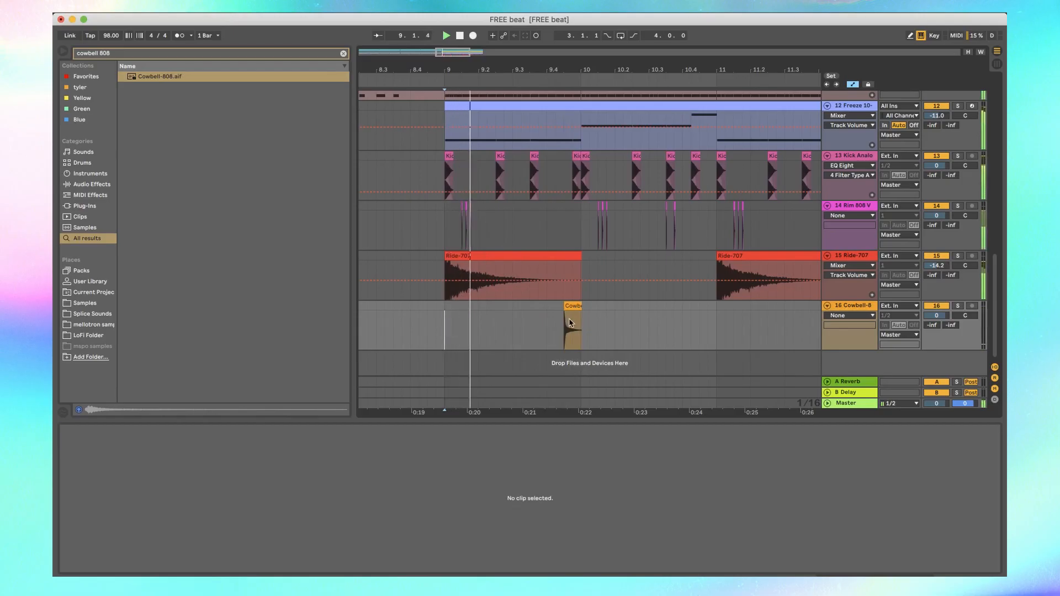
click(571, 322)
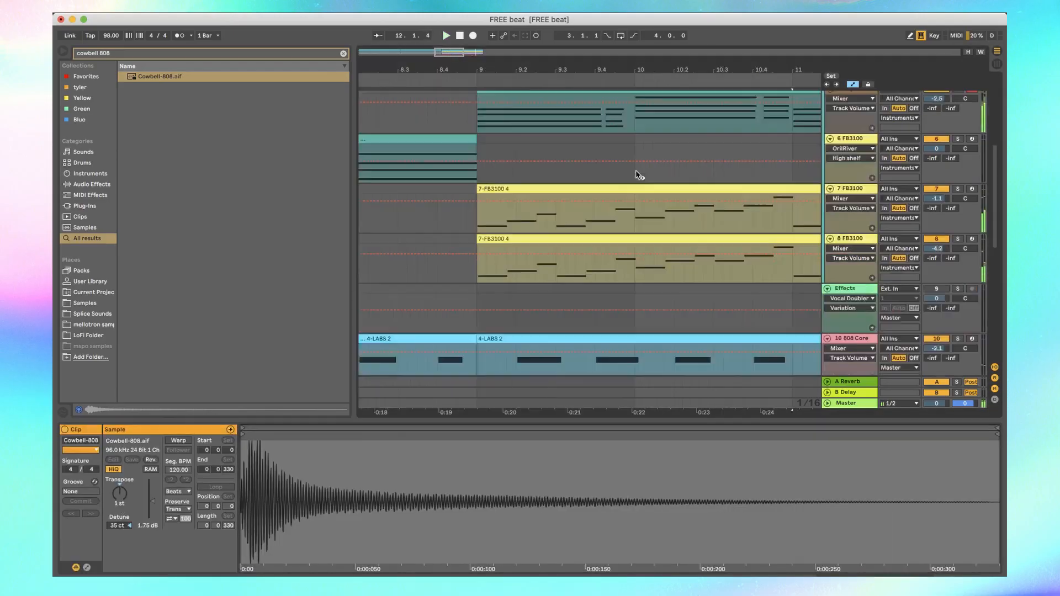
Look over all tracks of the arrangement and play the section from bar 9.
scroll(552, 172, down, 10)
scroll(608, 166, up, 2)
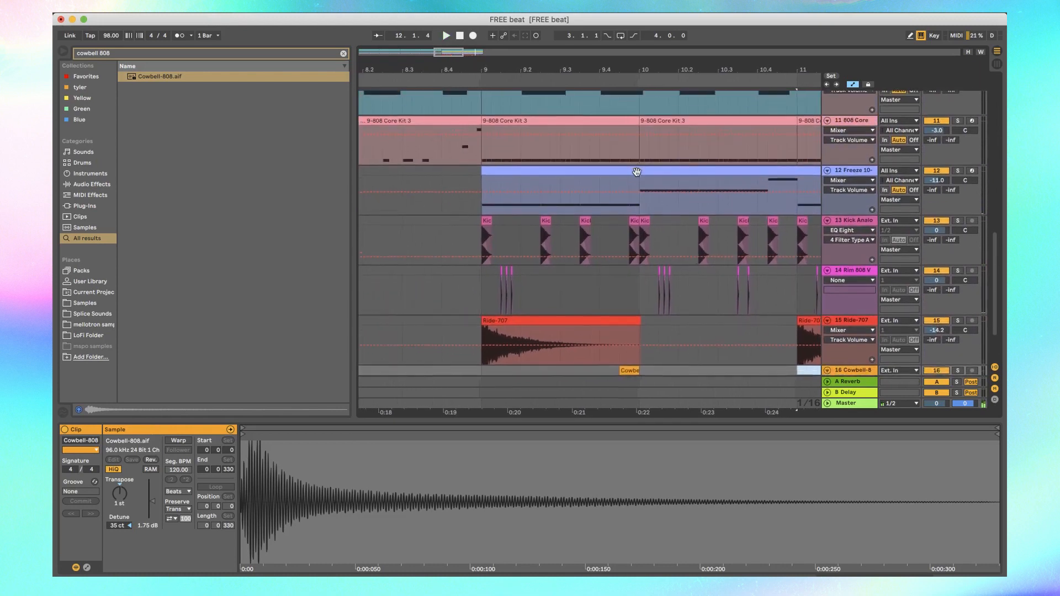
scroll(637, 172, up, 10)
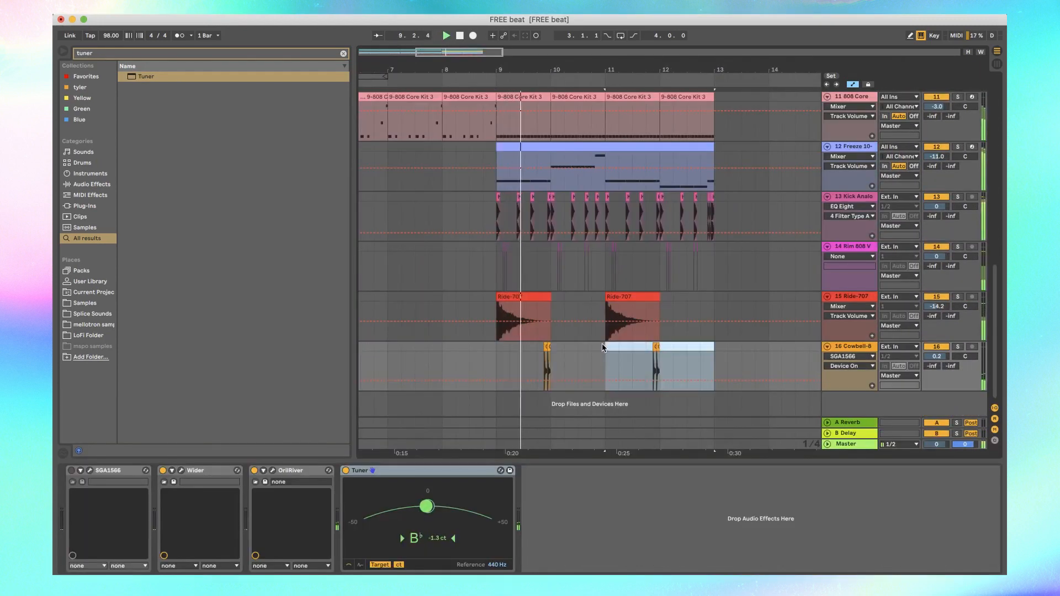
key(space)
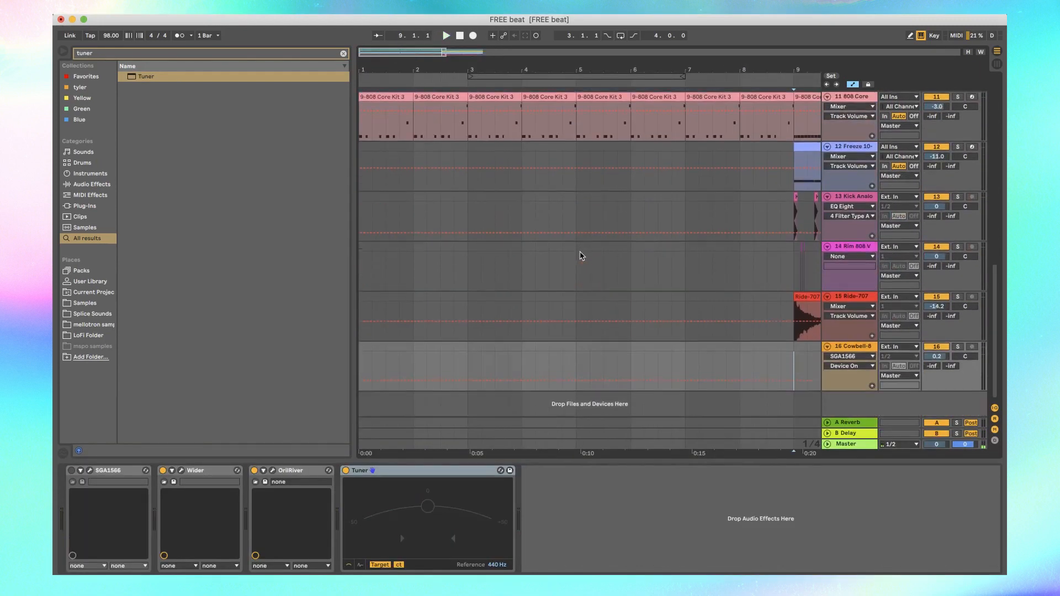
scroll(581, 256, right, 4)
scroll(580, 256, down, 5)
scroll(581, 255, up, 10)
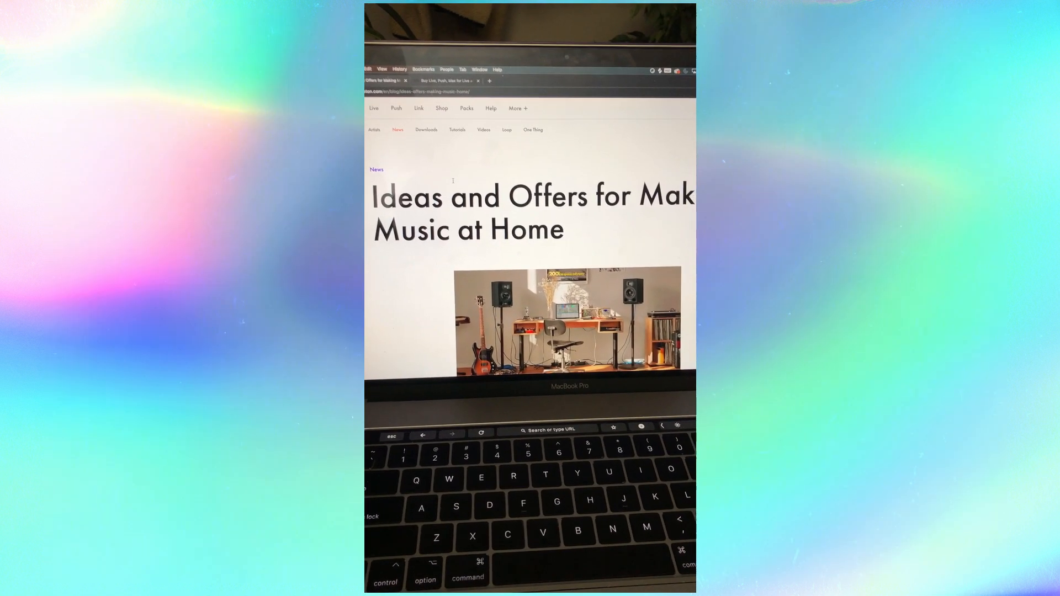
scroll(436, 162, down, 3)
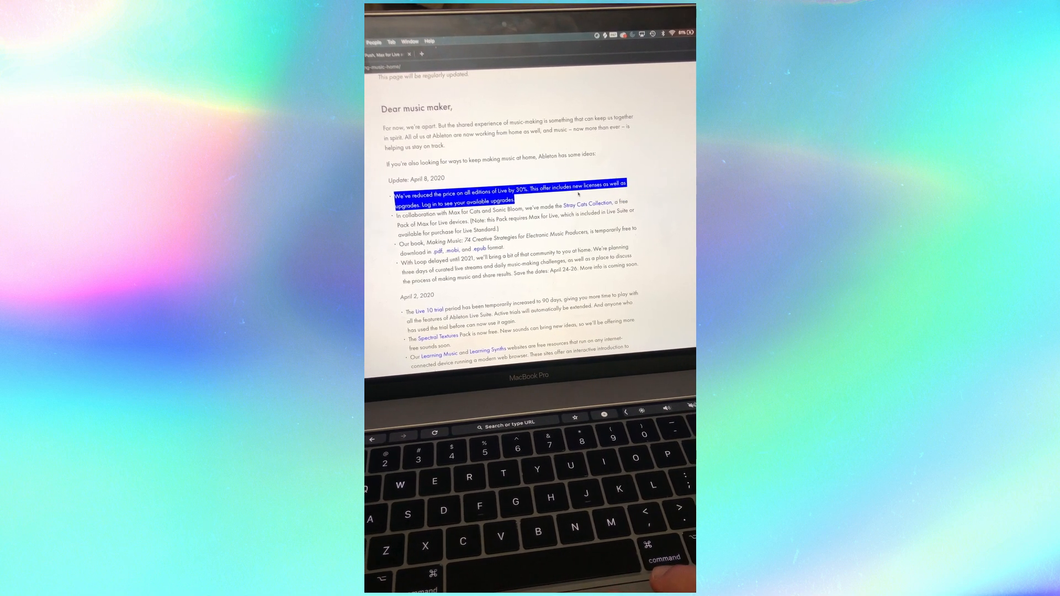
click(591, 200)
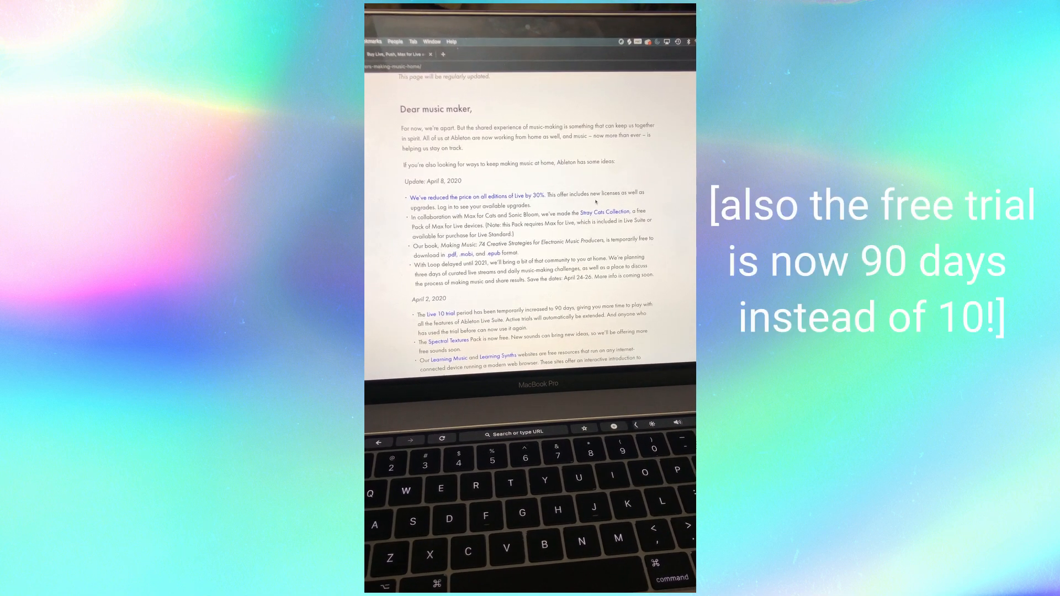